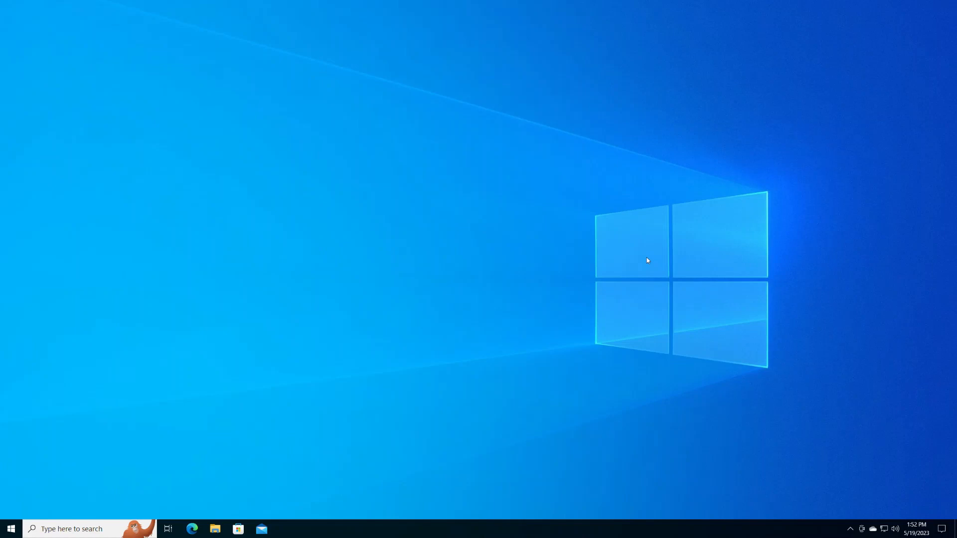
# - Find TFAT NLFM 2023 through the Windows search and launch it
pyautogui.click(46, 531)
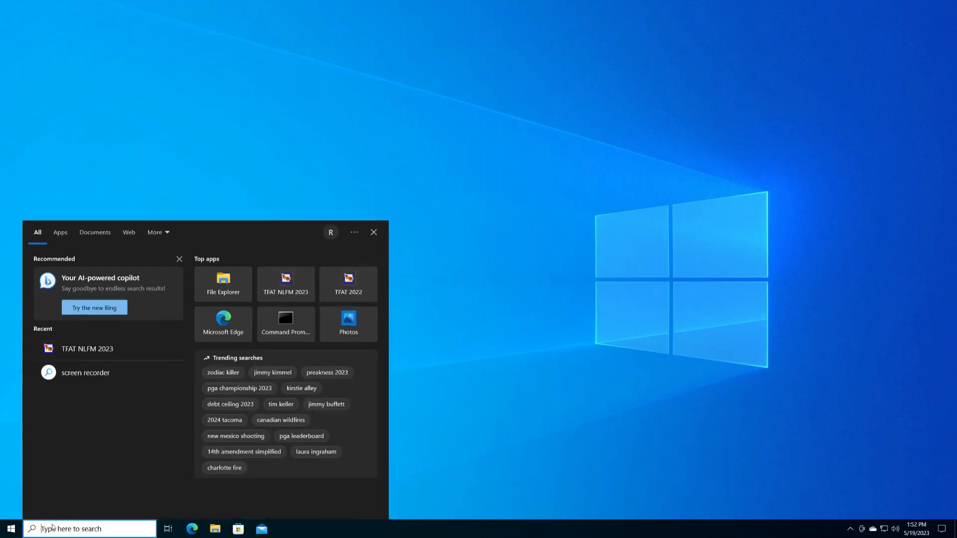
pyautogui.write('TFAT')
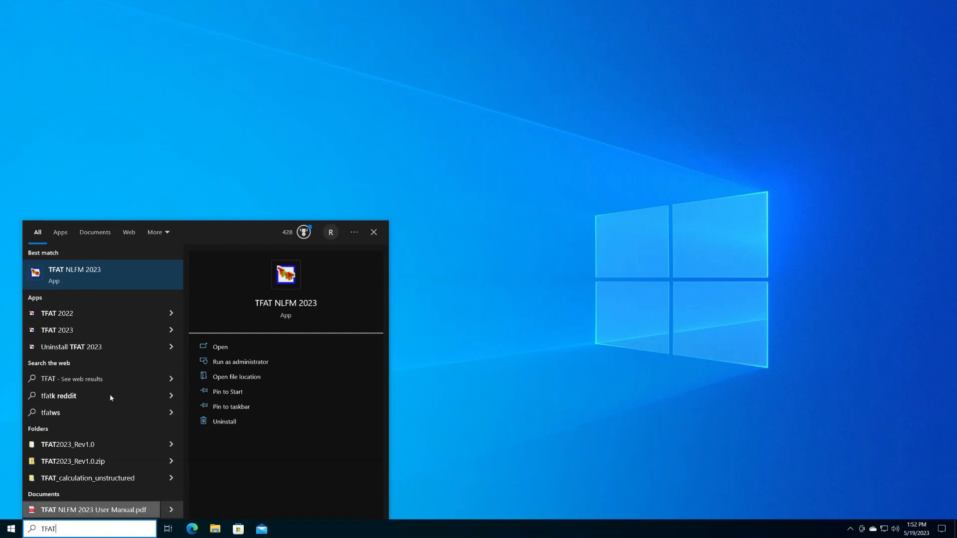
pyautogui.click(127, 284)
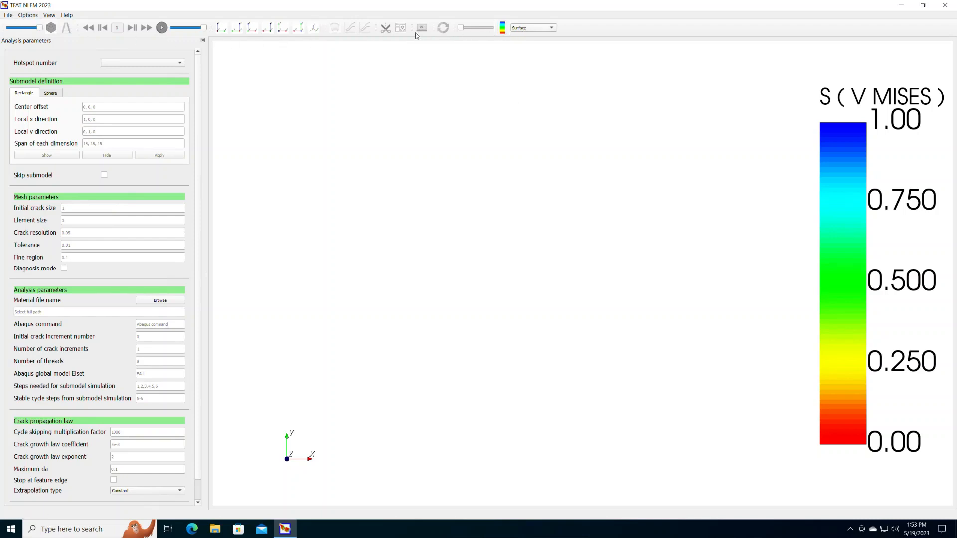
# - Open the TFAT configuration file ValveBridgeFMTutorial.cfg from the Tutorial folder
pyautogui.click(7, 16)
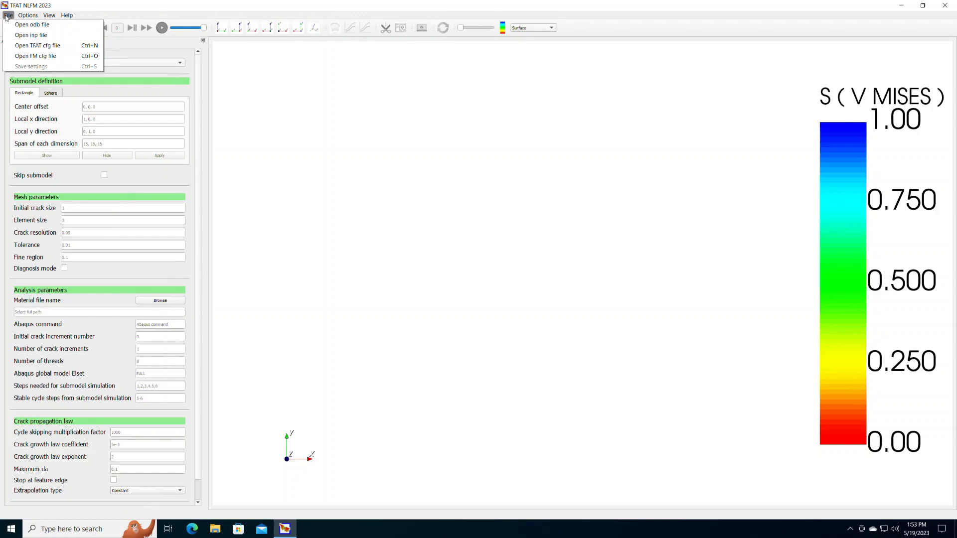
pyautogui.click(35, 45)
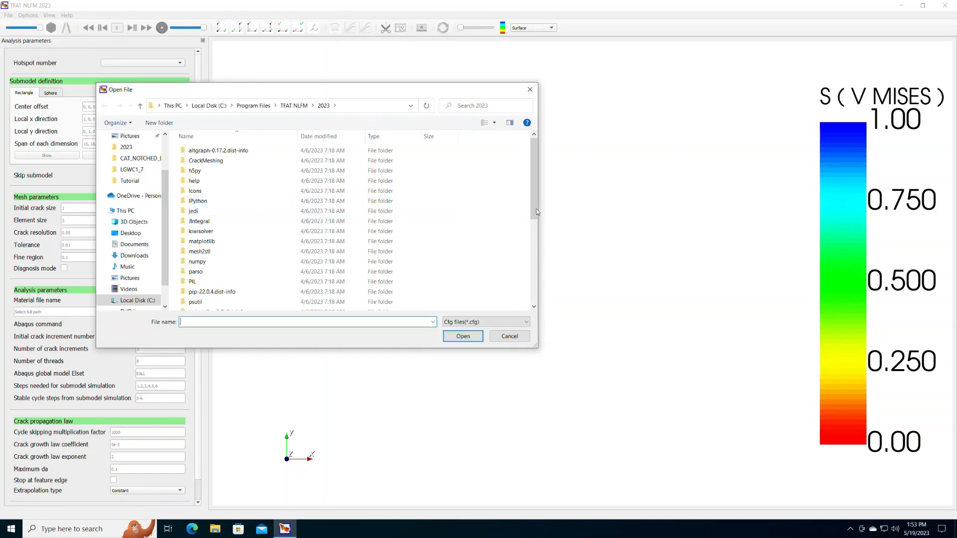
pyautogui.scroll(-5, 527, 279)
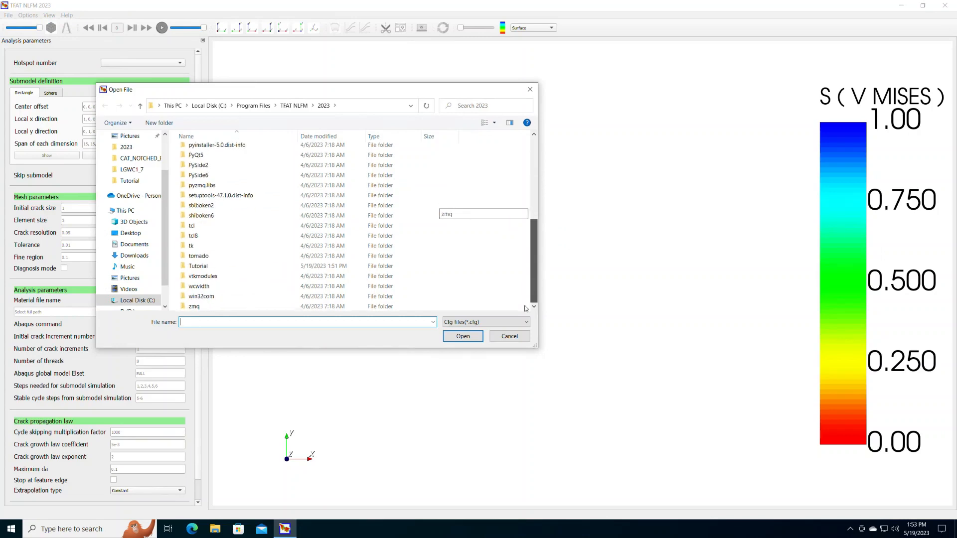
pyautogui.doubleClick(208, 266)
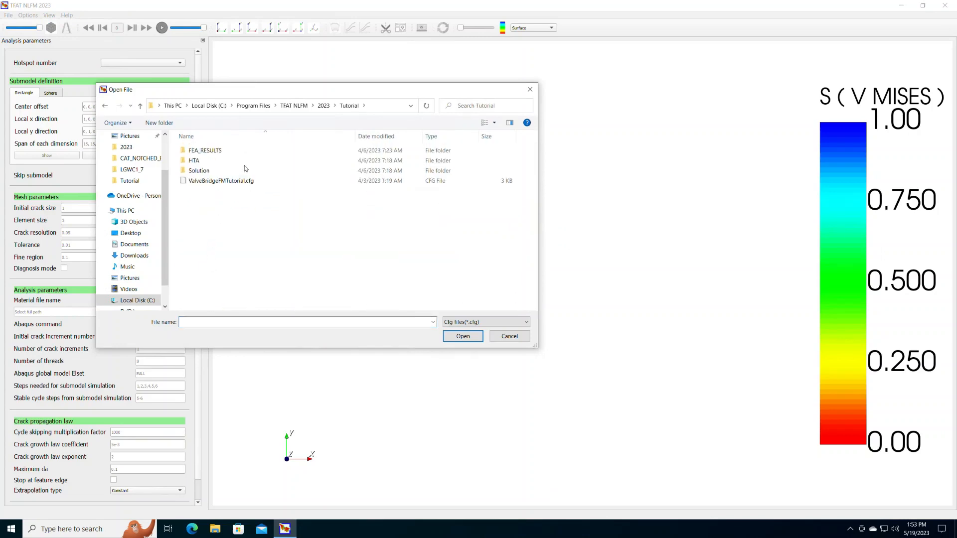
pyautogui.click(232, 181)
pyautogui.click(455, 336)
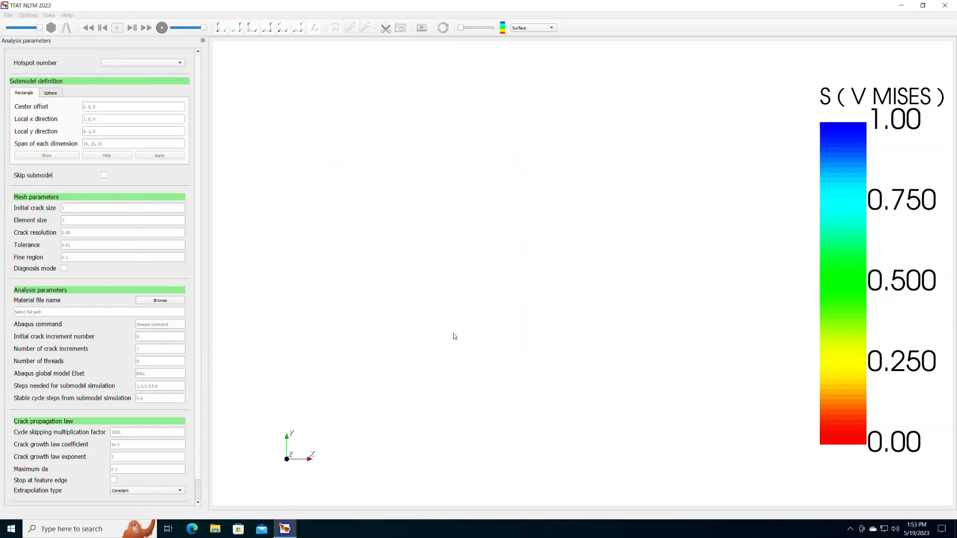
# - Choose hotspot HS1 and view its location between the holes of the valve bridge plate
pyautogui.moveTo(543, 240); pyautogui.dragTo(561, 324)
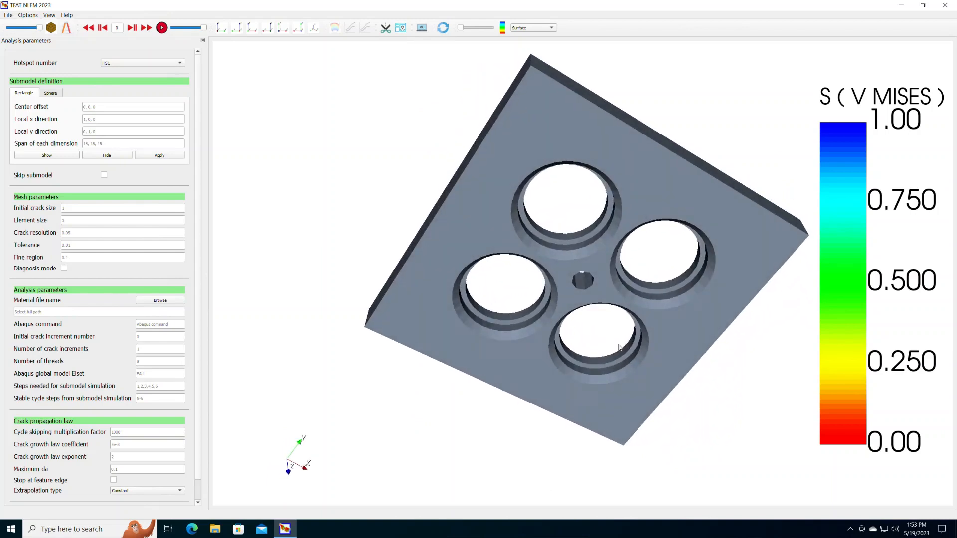
pyautogui.moveTo(620, 347); pyautogui.dragTo(608, 313)
pyautogui.moveTo(394, 114); pyautogui.dragTo(524, 429)
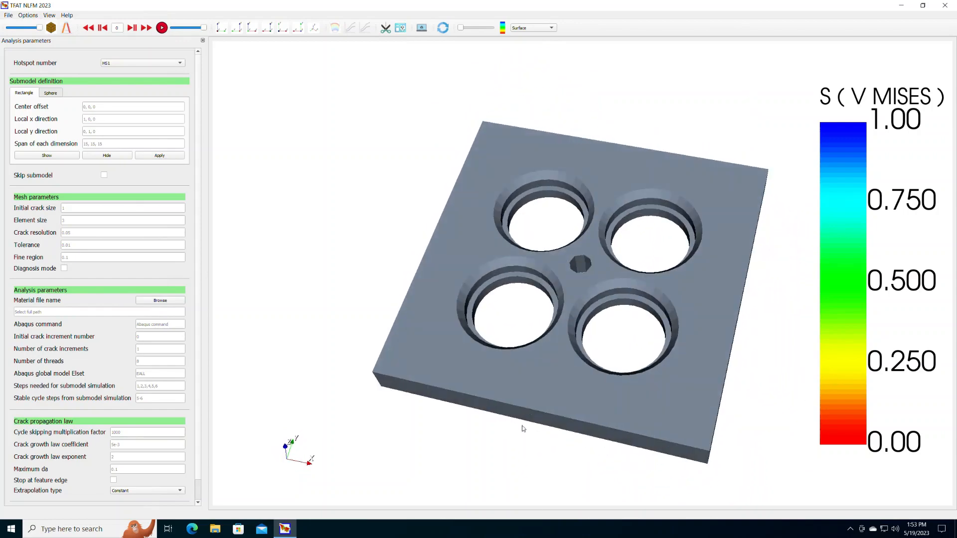
pyautogui.moveTo(350, 391); pyautogui.dragTo(267, 159)
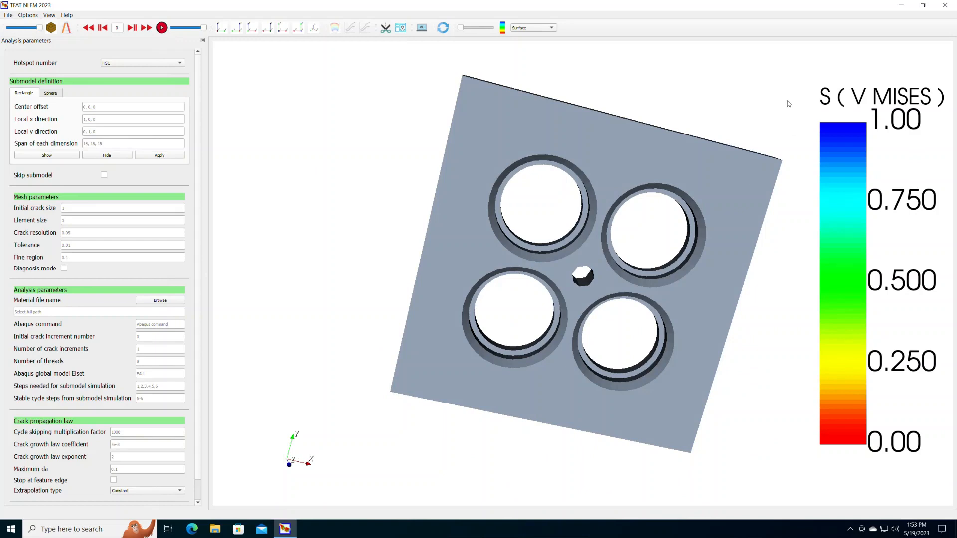
pyautogui.moveTo(771, 75); pyautogui.dragTo(764, 76)
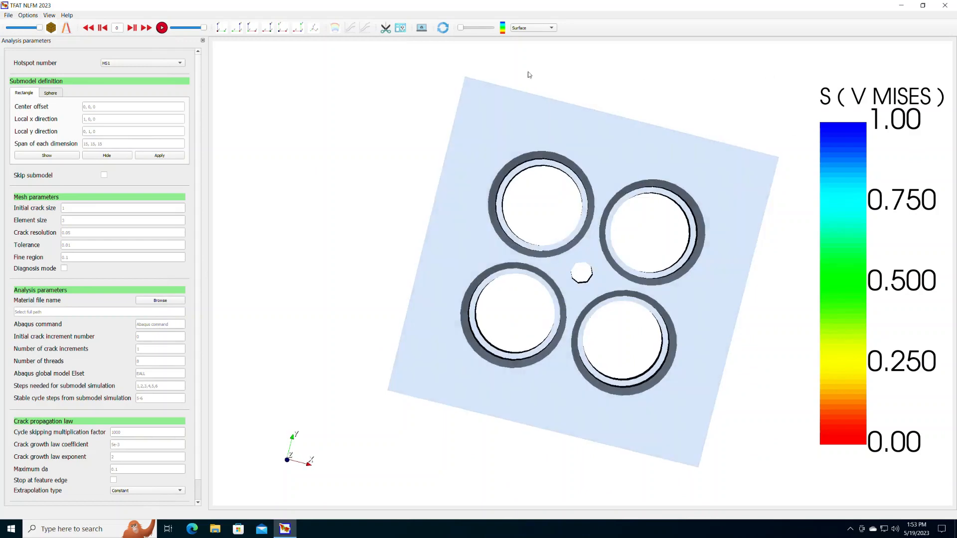
pyautogui.click(172, 63)
pyautogui.click(155, 64)
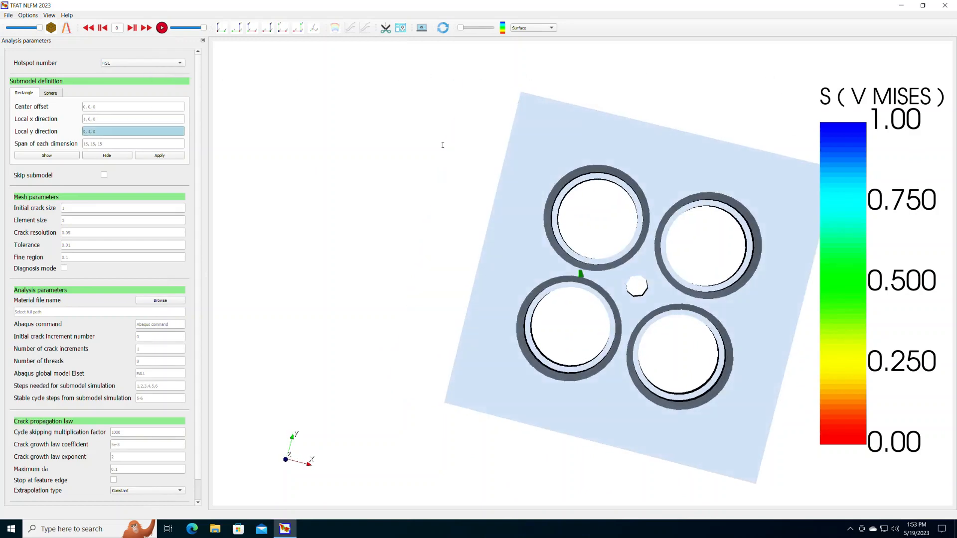
pyautogui.moveTo(418, 101); pyautogui.dragTo(693, 190)
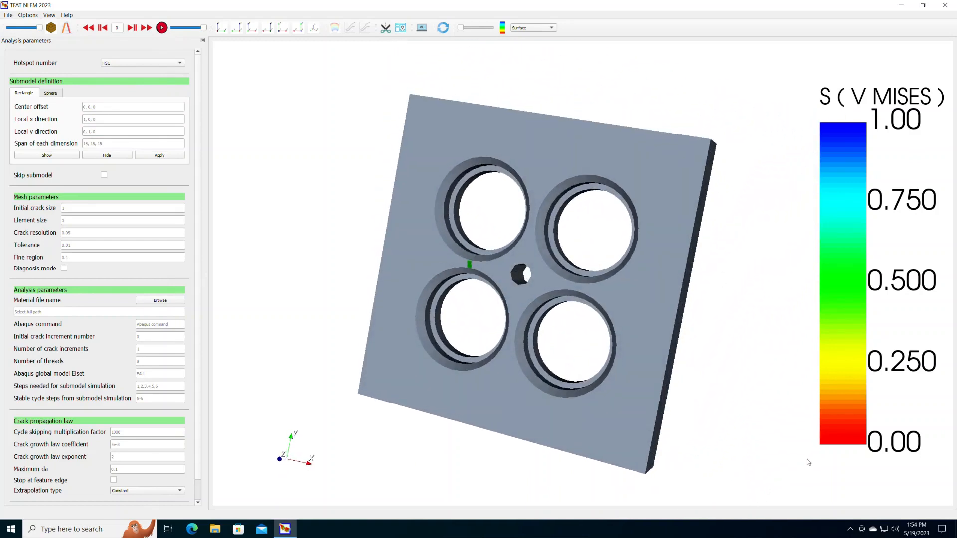
# - Define a rectangular submodel with center offset 0,0,0, local x 1,0,0, local y 0,1,0 and spans 20,20,20, and show it on the model
pyautogui.click(105, 119)
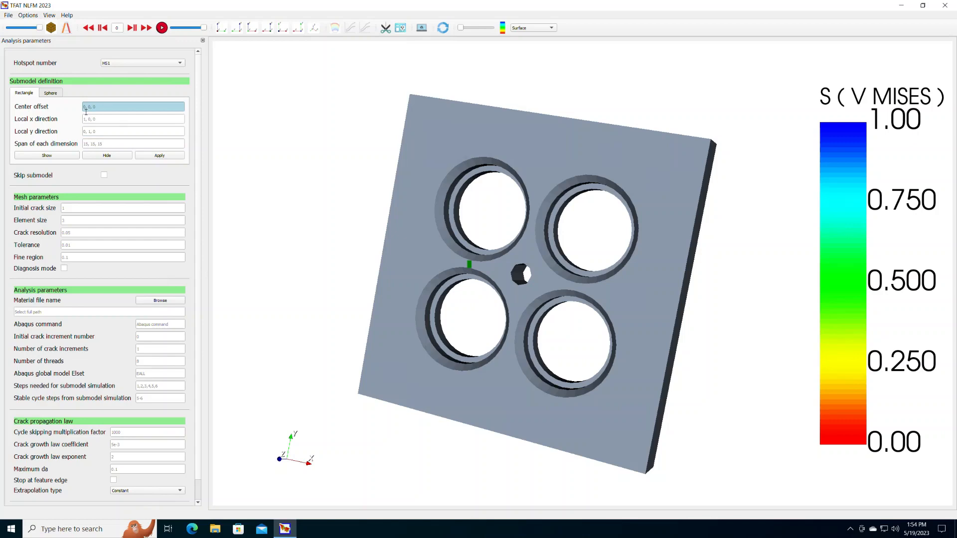
pyautogui.click(51, 93)
pyautogui.click(25, 93)
pyautogui.press('Tab')
pyautogui.press('Tab')
pyautogui.press('Tab')
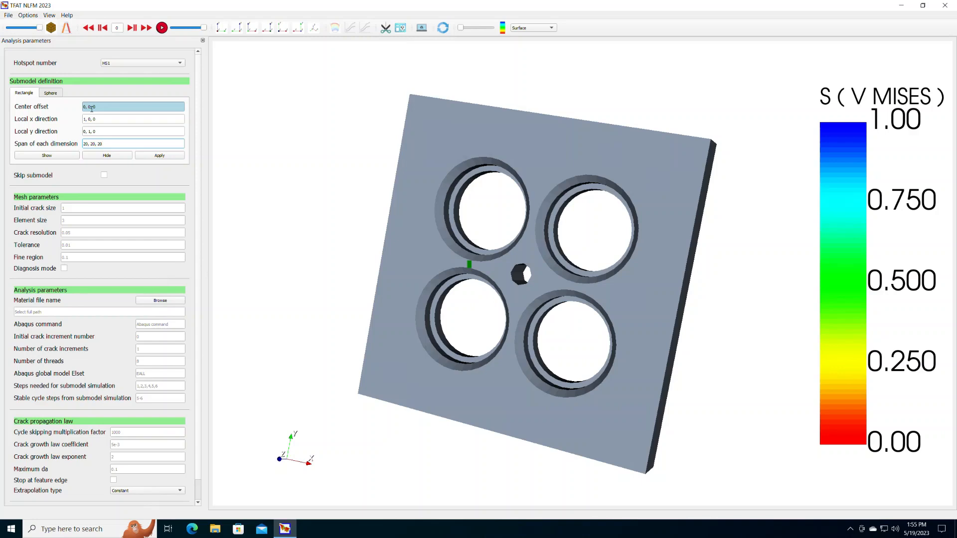
pyautogui.click(32, 156)
# - Check the submodel region around the hotspot and apply the rectangular submodel definition
pyautogui.moveTo(645, 355); pyautogui.dragTo(659, 360)
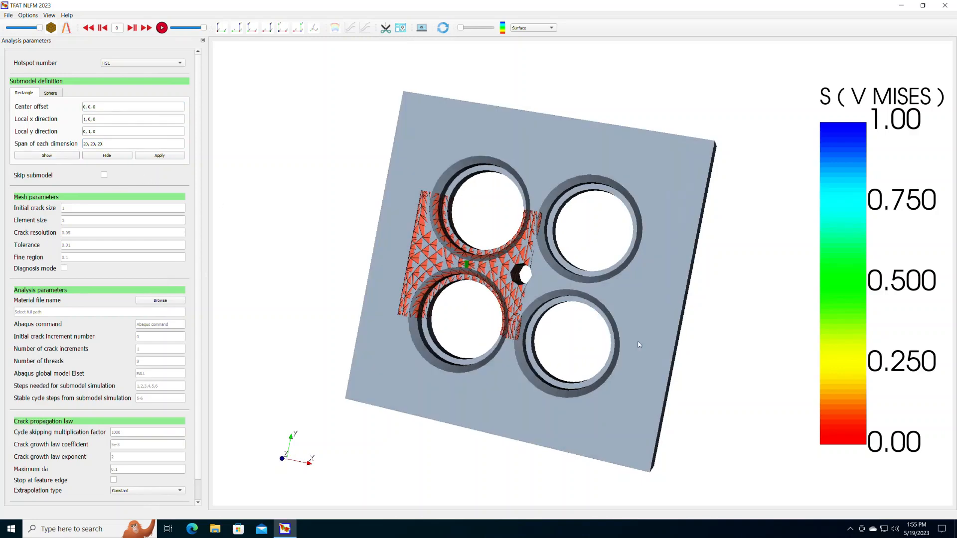
pyautogui.moveTo(331, 171); pyautogui.dragTo(336, 236)
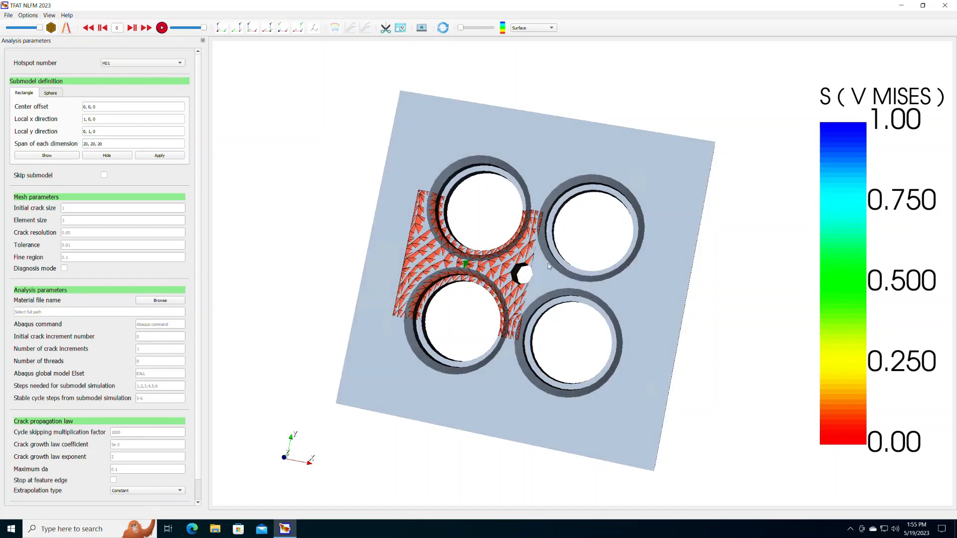
pyautogui.moveTo(555, 343); pyautogui.dragTo(549, 335)
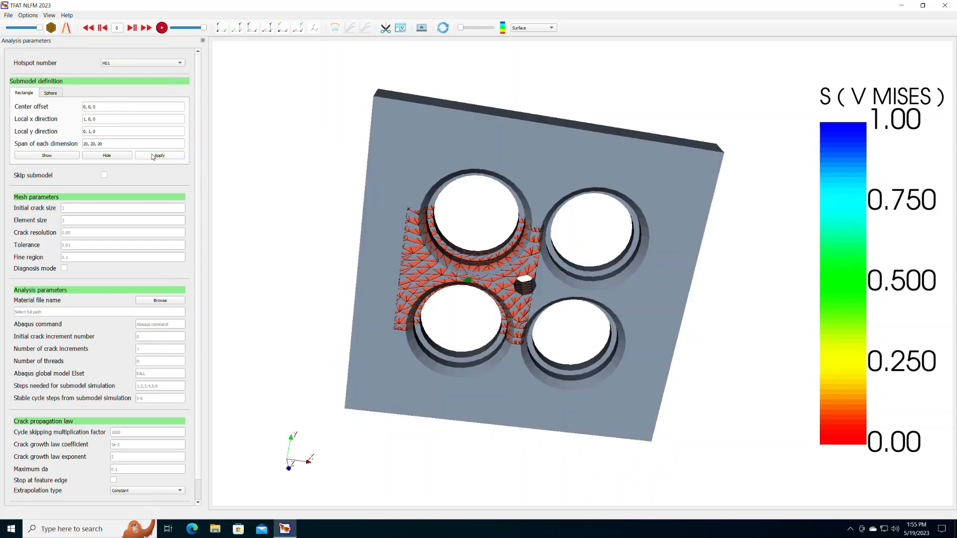
pyautogui.click(153, 156)
# - Set the mesh parameters to initial crack size 1, element size 3, crack resolution 0.05, tolerance 0.01 and fine region 0.1
pyautogui.click(104, 210)
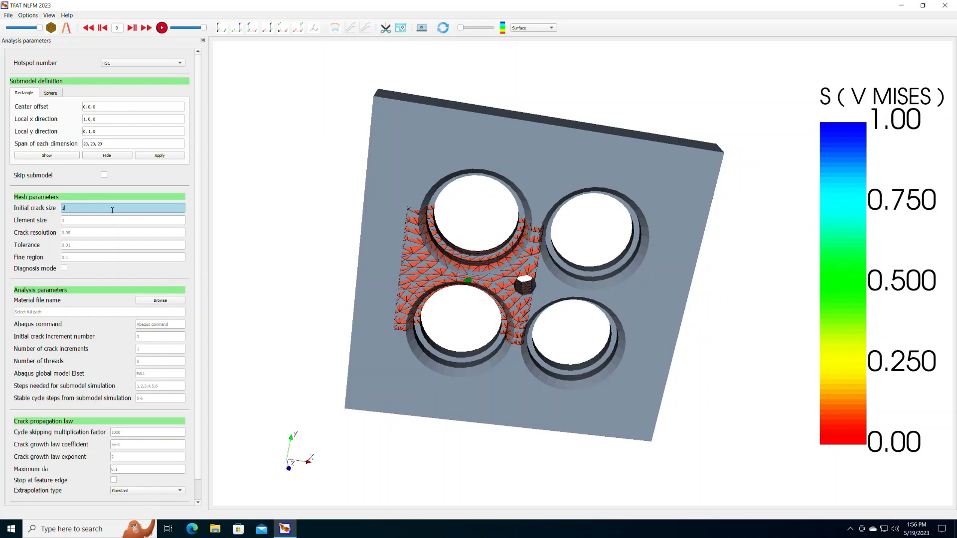
pyautogui.press('Tab')
pyautogui.press('Tab')
pyautogui.write('0')
pyautogui.press('Tab')
pyautogui.write('0')
pyautogui.press('Tab')
pyautogui.write('0.')
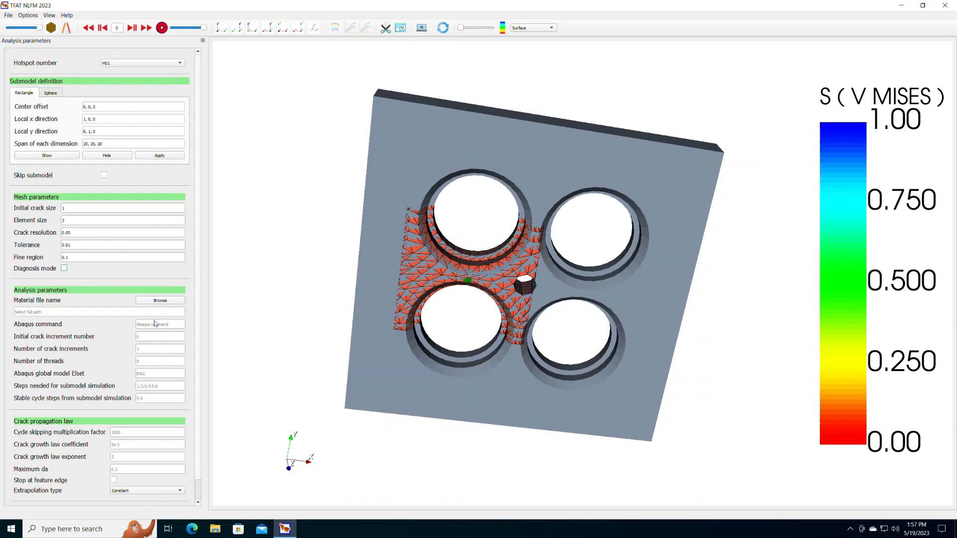
# - Load GJV450_Abq_KSR_material.inp from the Tutorial folder as the material file
pyautogui.click(114, 317)
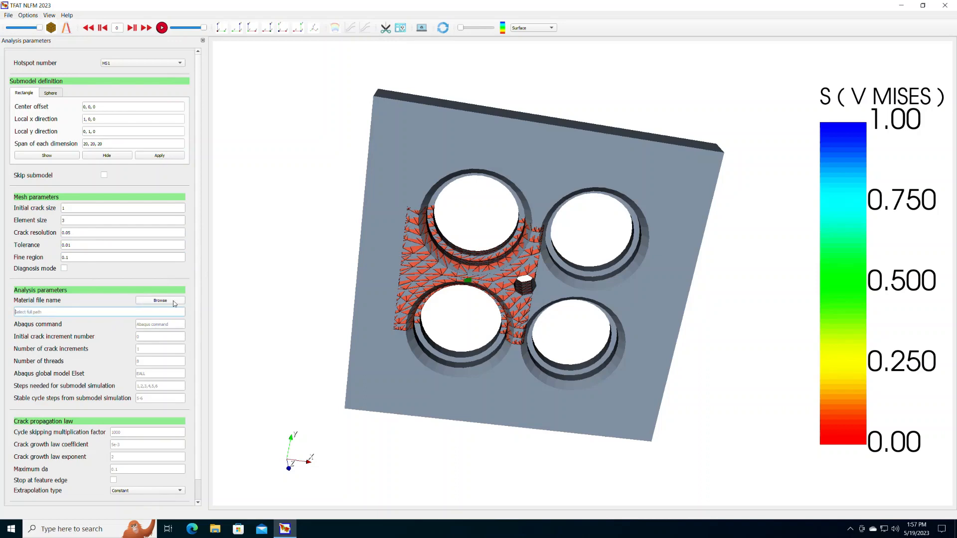
pyautogui.click(174, 301)
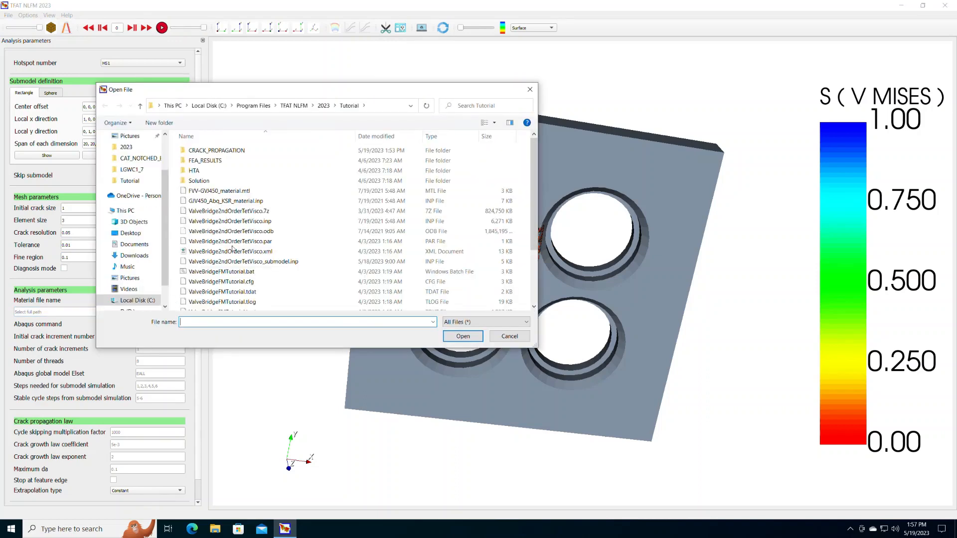
pyautogui.click(248, 202)
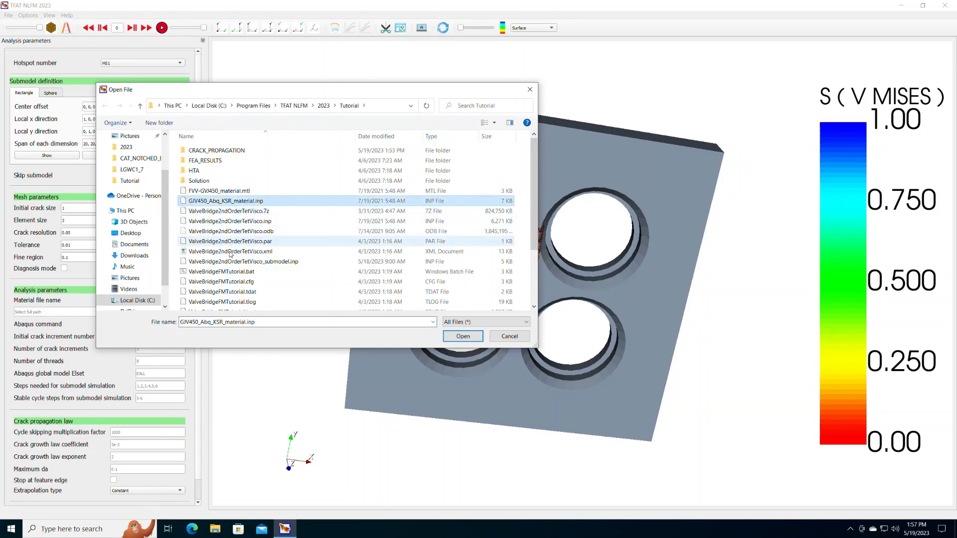
pyautogui.click(451, 336)
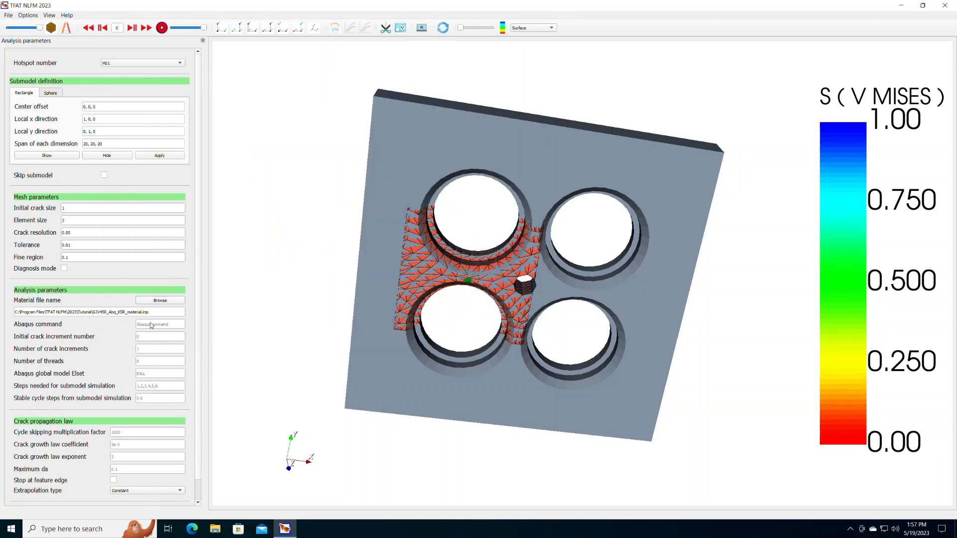
# - Set the Abaqus command to abq2019hf4, initial crack increment 0, 40 crack increments, 8 threads, submodel steps 1,2,3,4,5,6 and stable cycle steps 5-6
pyautogui.click(168, 324)
pyautogui.write('abq2019hf4')
pyautogui.click(157, 339)
pyautogui.write('1,2,3,4')
pyautogui.write('5,6')
# - Set the crack propagation law to cycle skipping factor 1000, growth law coefficient 5e-3, exponent 2 and maximum da 0.2
pyautogui.scroll(-1, 149, 377)
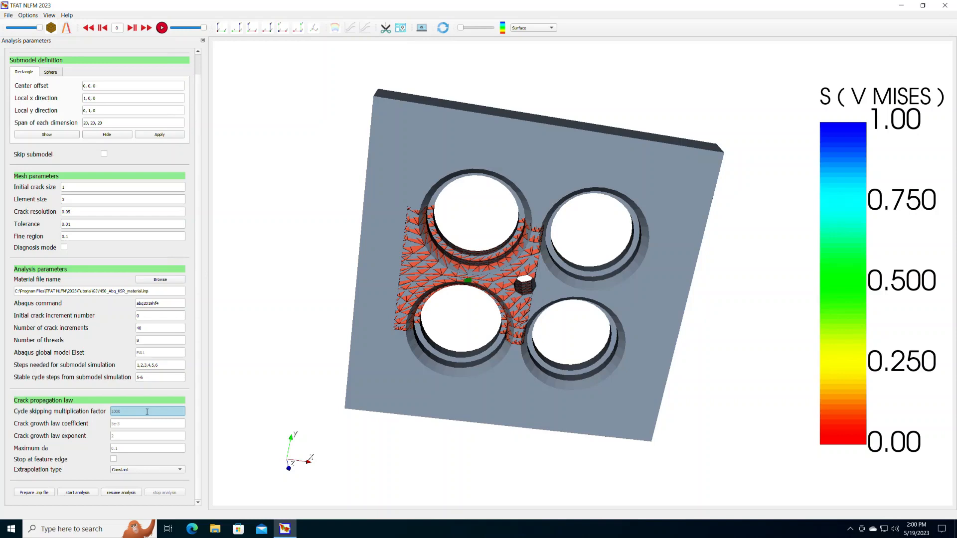
pyautogui.write('1000')
pyautogui.press('Tab')
pyautogui.write('5e-')
pyautogui.press('Tab')
pyautogui.write('2')
pyautogui.press('Tab')
pyautogui.write('0')
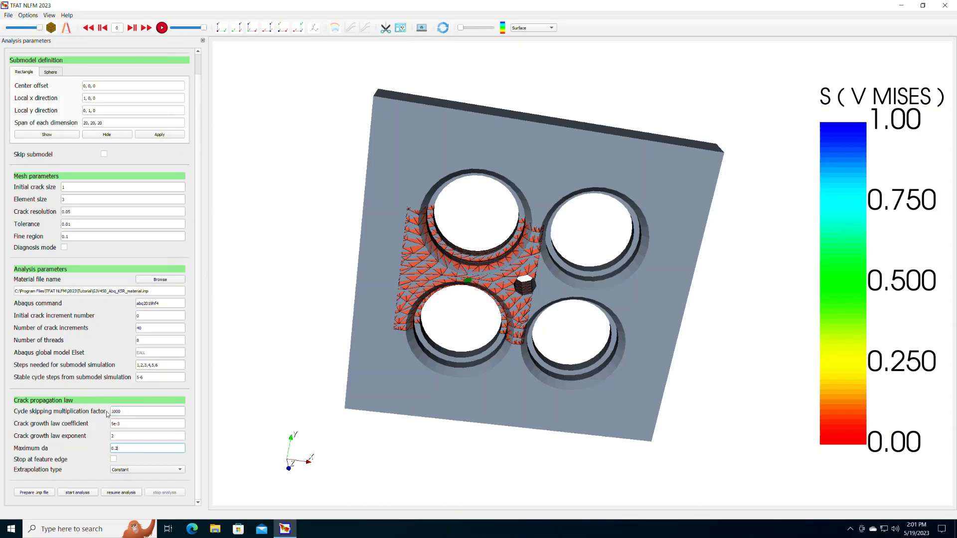
# - Review the cycle skipping multiplication factor and the maximum da of the crack propagation law, and the submodel region on the plate
pyautogui.click(121, 412)
pyautogui.click(119, 450)
pyautogui.click(138, 416)
pyautogui.doubleClick(115, 416)
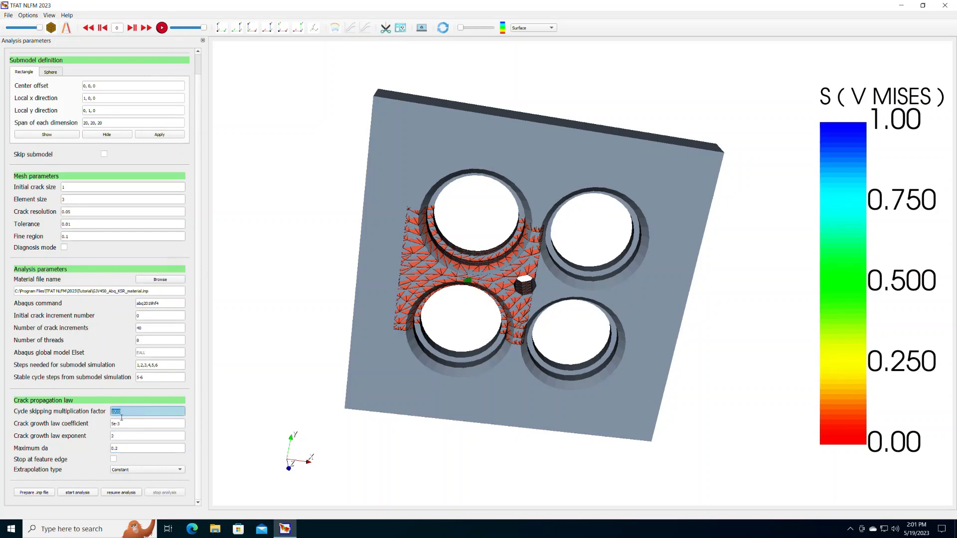
pyautogui.click(123, 449)
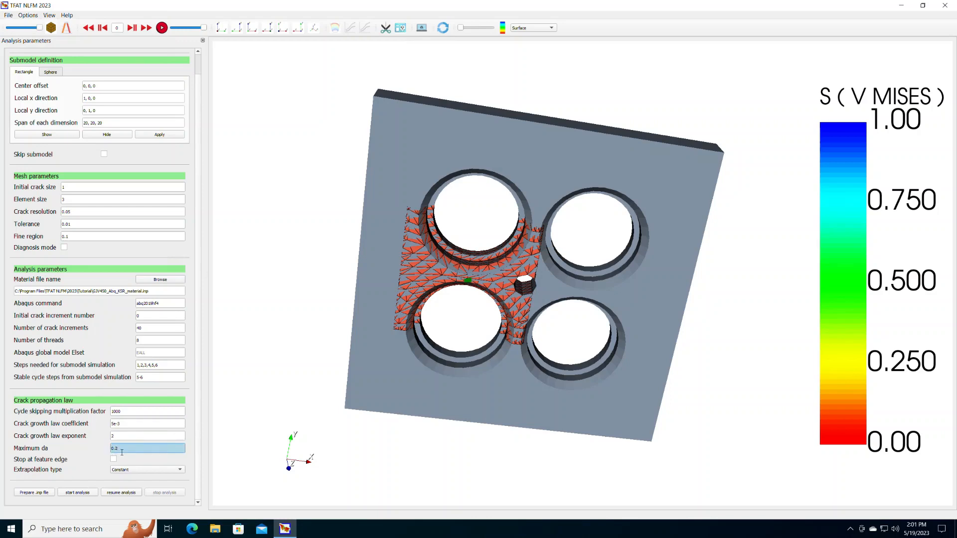
pyautogui.doubleClick(126, 416)
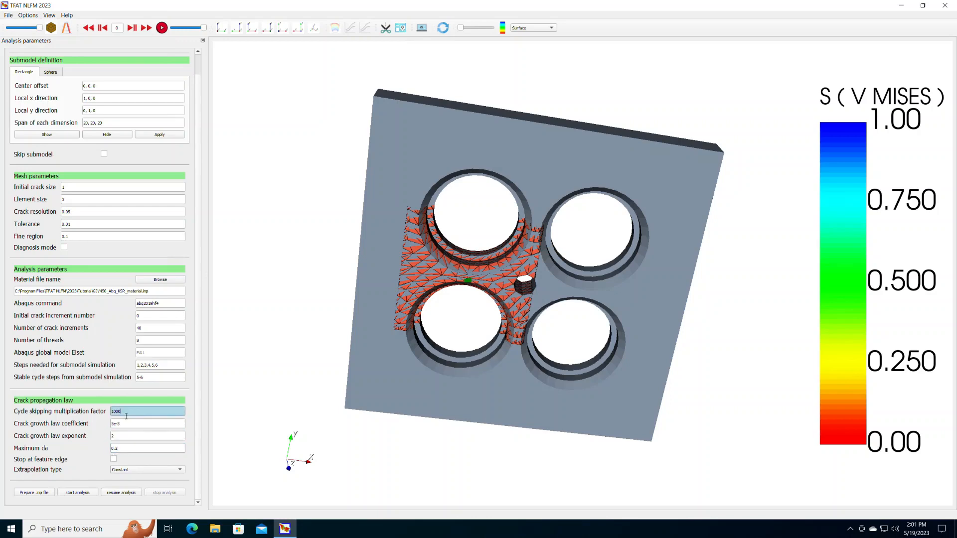
pyautogui.moveTo(126, 416); pyautogui.dragTo(110, 416)
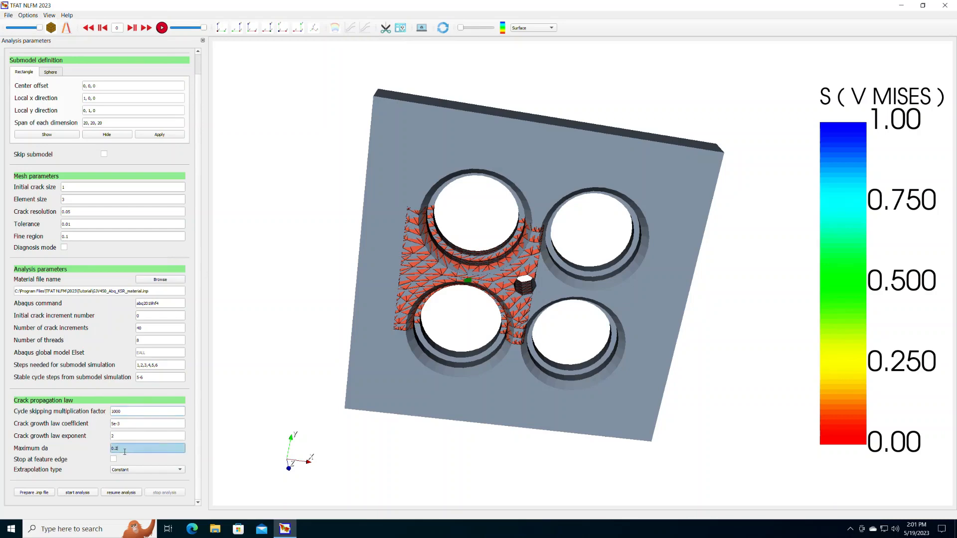
pyautogui.doubleClick(108, 448)
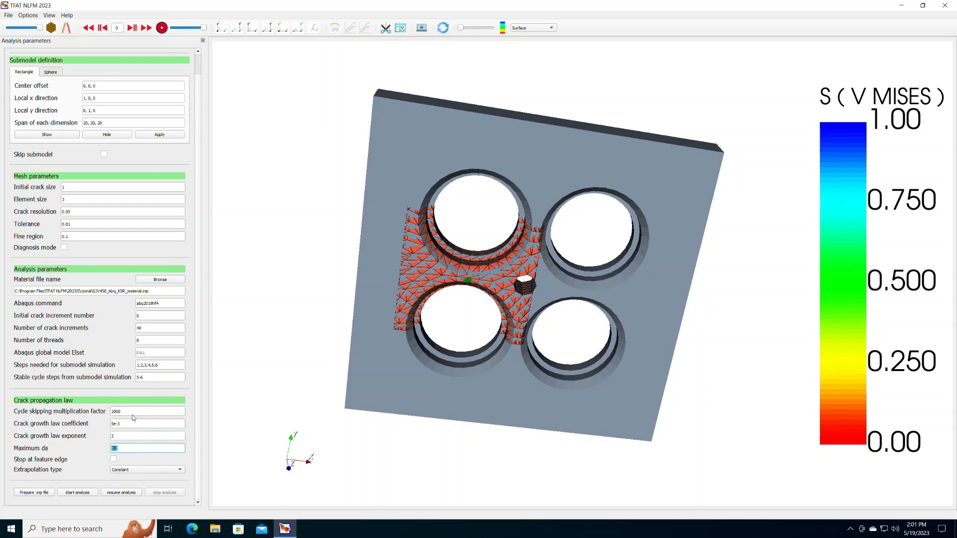
pyautogui.doubleClick(116, 414)
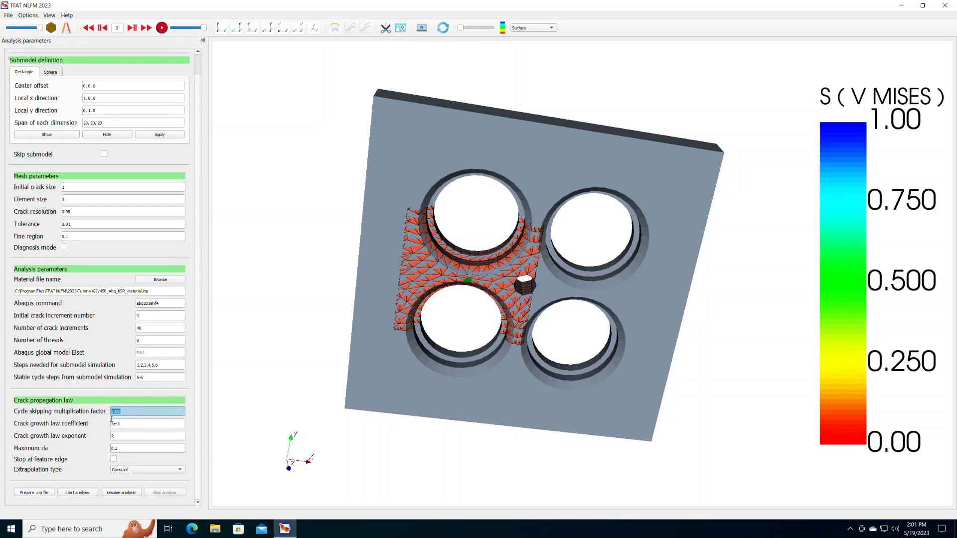
pyautogui.click(199, 440)
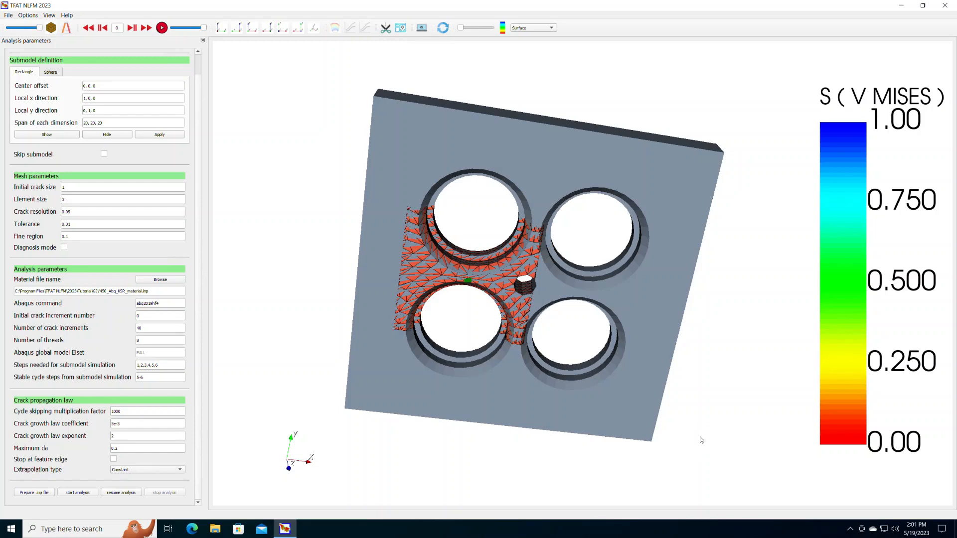
pyautogui.moveTo(725, 417); pyautogui.dragTo(704, 423)
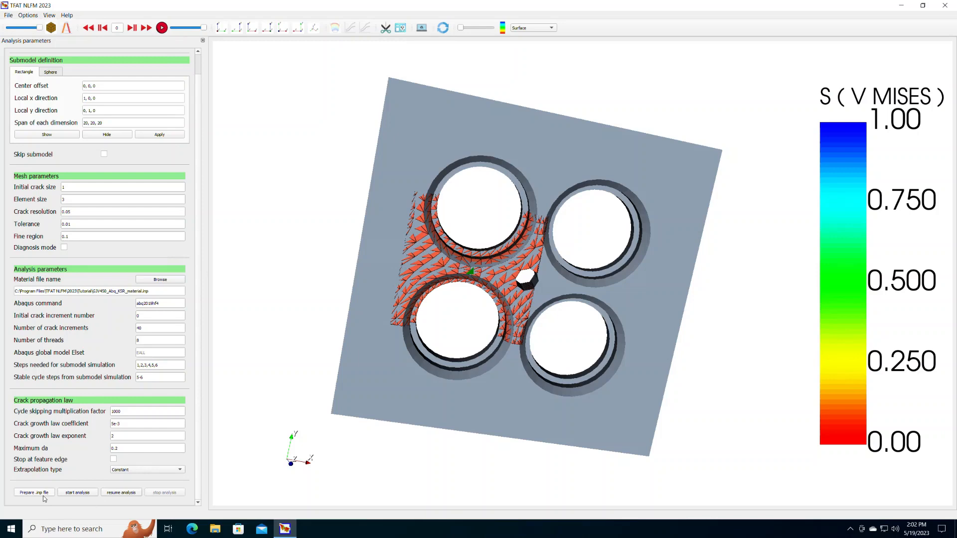
# - Prepare the submodel .inp file for the analysis, overwriting the existing one
pyautogui.click(46, 492)
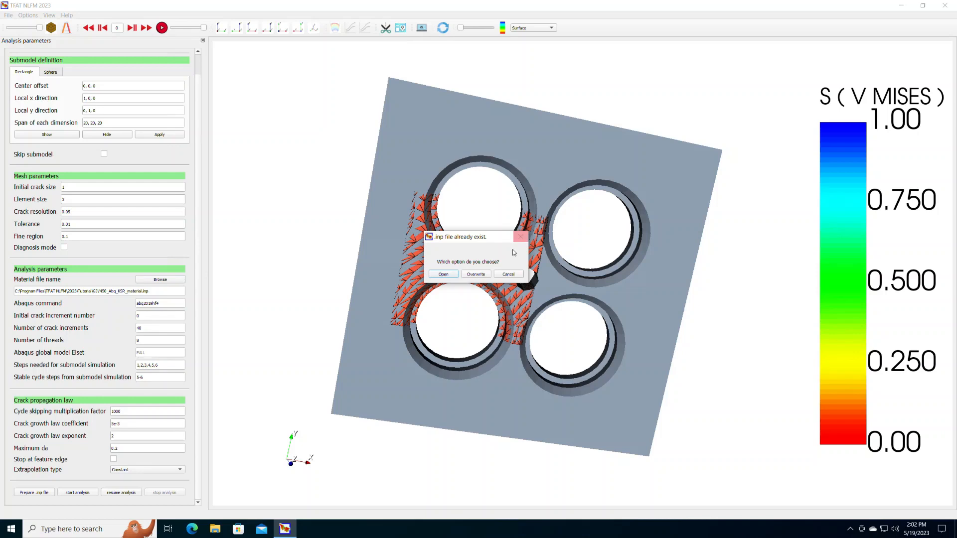
pyautogui.click(485, 277)
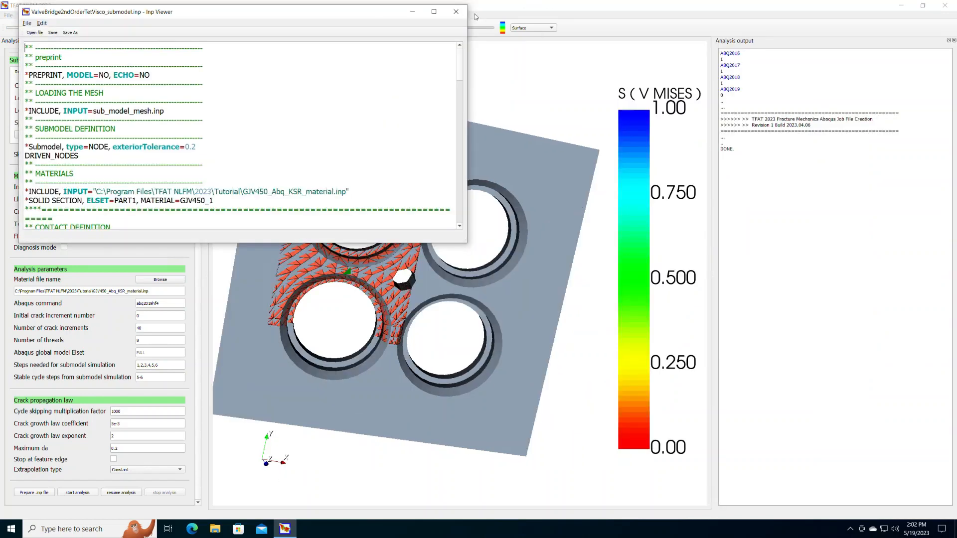
pyautogui.moveTo(349, 11); pyautogui.dragTo(466, 88)
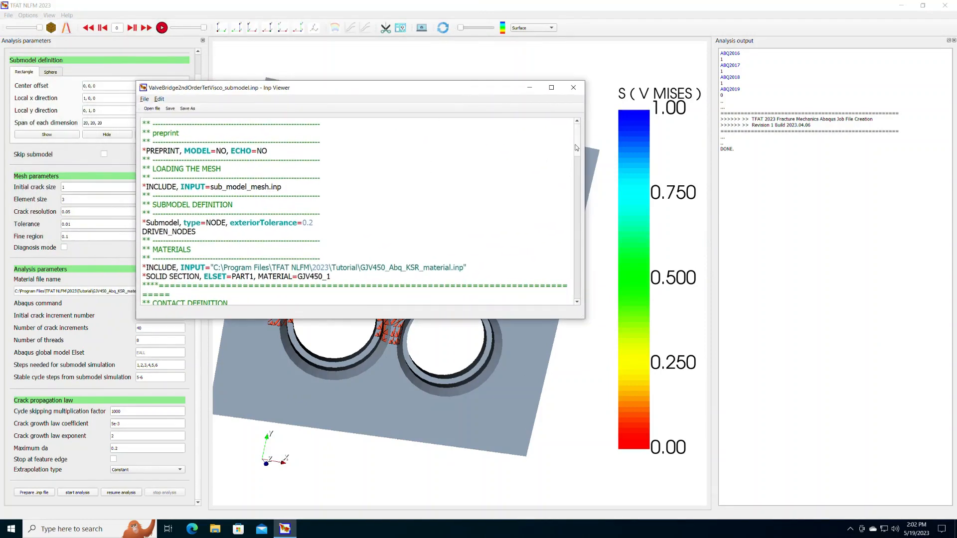
# - Add *INITIAL CONDITIONS, TYPE=TEMPERATURE with the data line NALL, 20.0 after the *CLEARANCE line of the contact definition
pyautogui.scroll(-4, 575, 150)
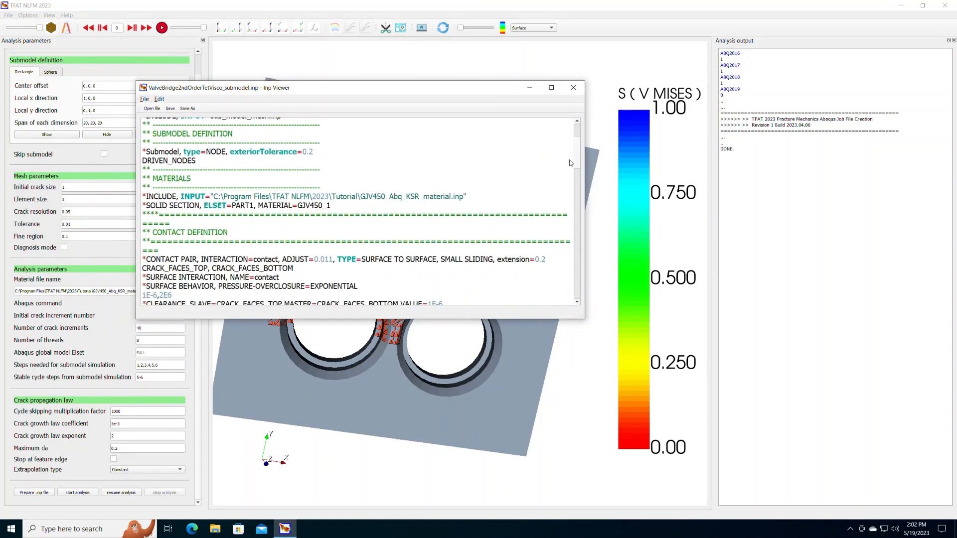
pyautogui.scroll(-3, 567, 172)
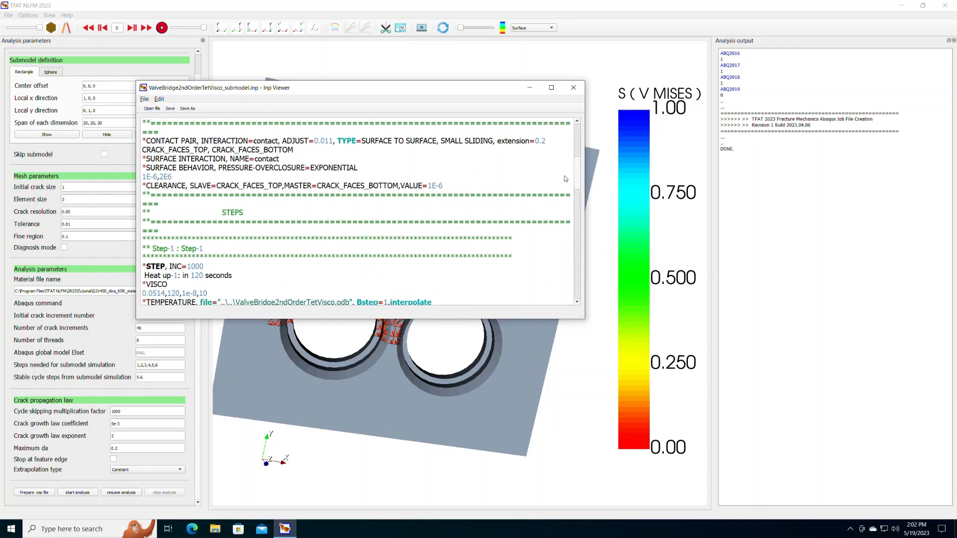
pyautogui.scroll(1, 565, 179)
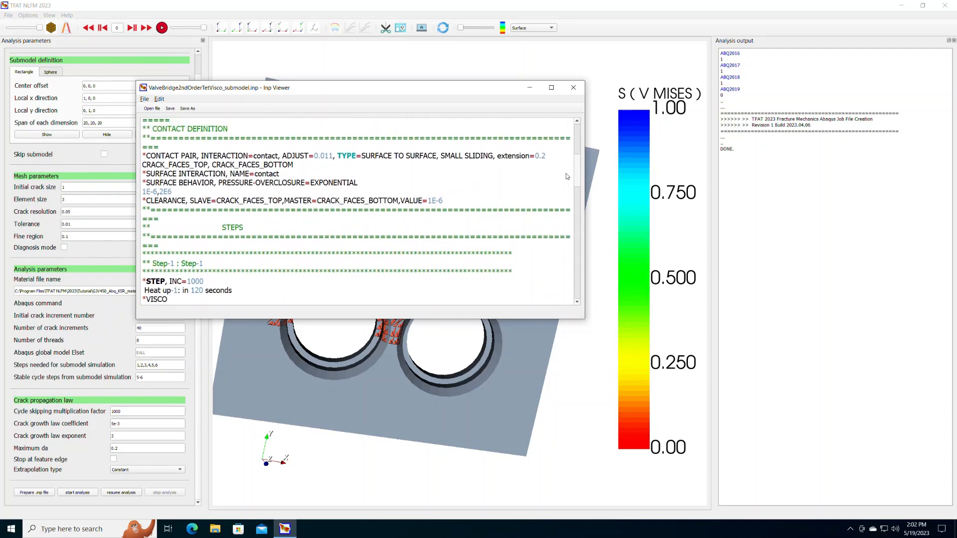
pyautogui.click(460, 216)
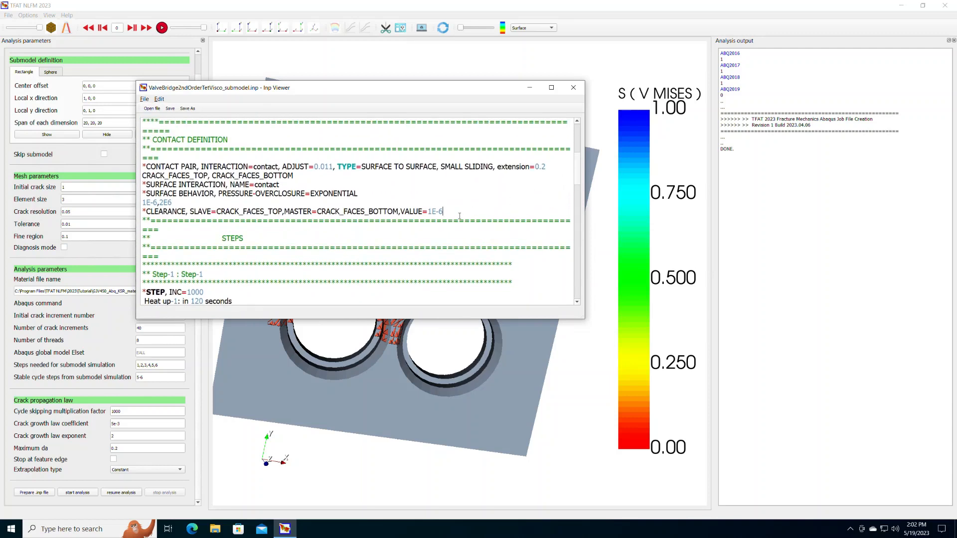
pyautogui.press('Return')
pyautogui.write('*')
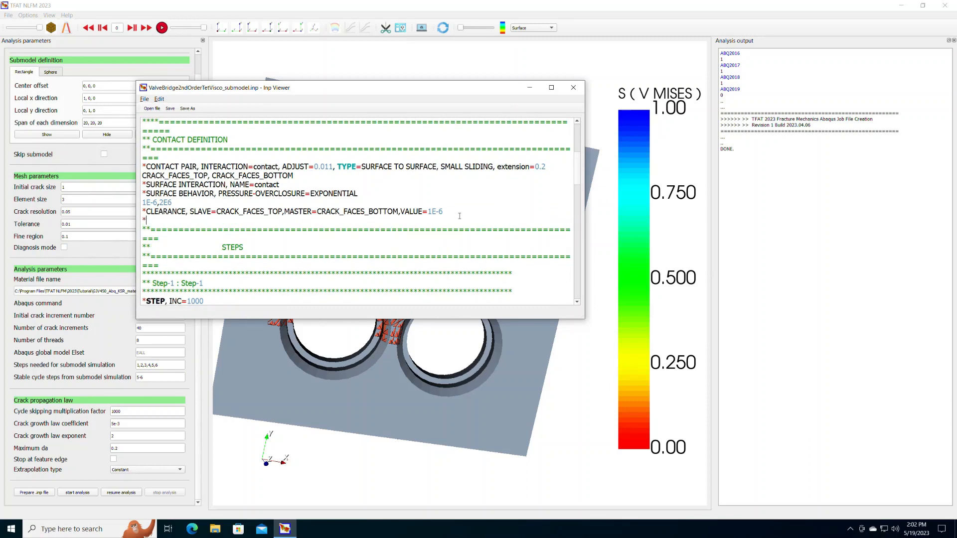
pyautogui.write('INITIAL CONDITIONS, TYPE=')
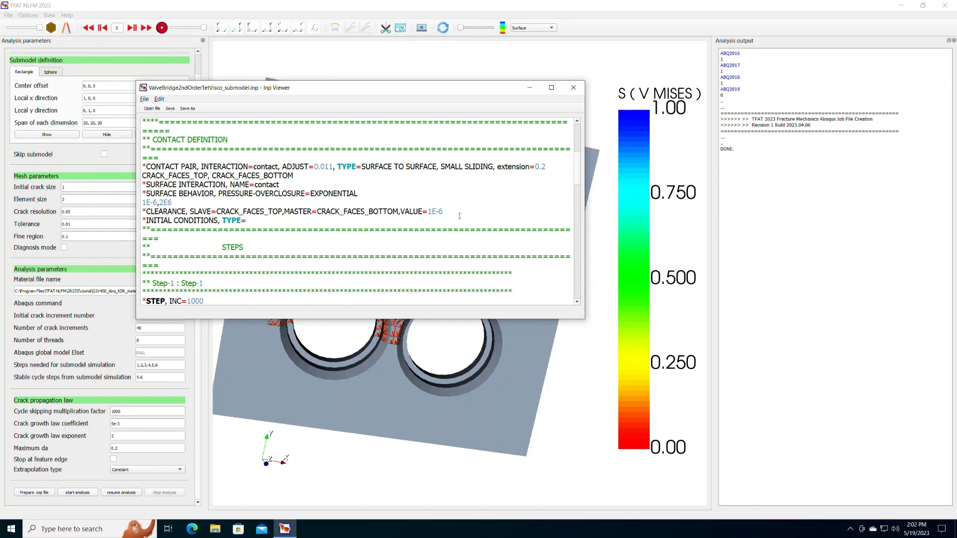
pyautogui.write('TEMPERATURE')
pyautogui.press('Return')
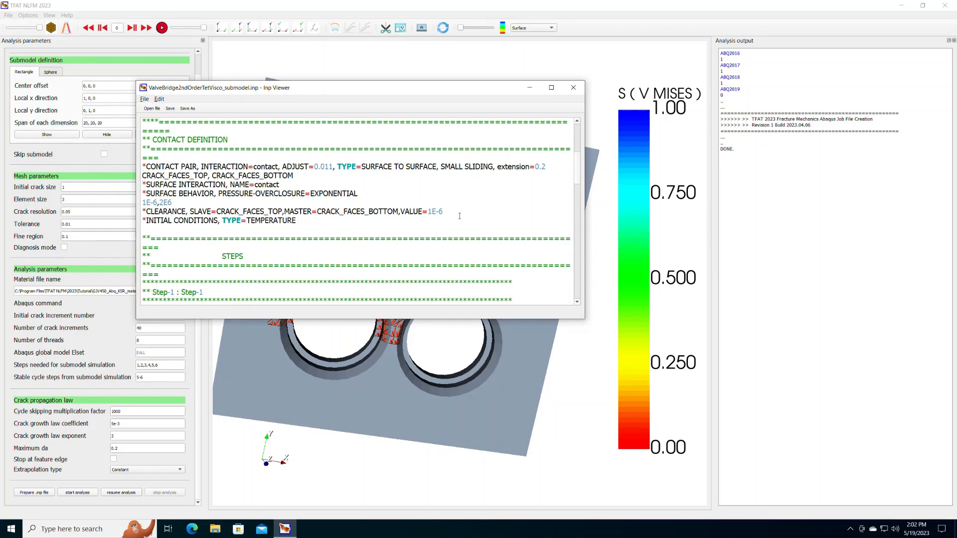
pyautogui.write('NALL, 20.0')
# - Append ", CETOL=1e-04" to the *VISCO keyword of Step-1 and copy the added text
pyautogui.scroll(-4, 236, 233)
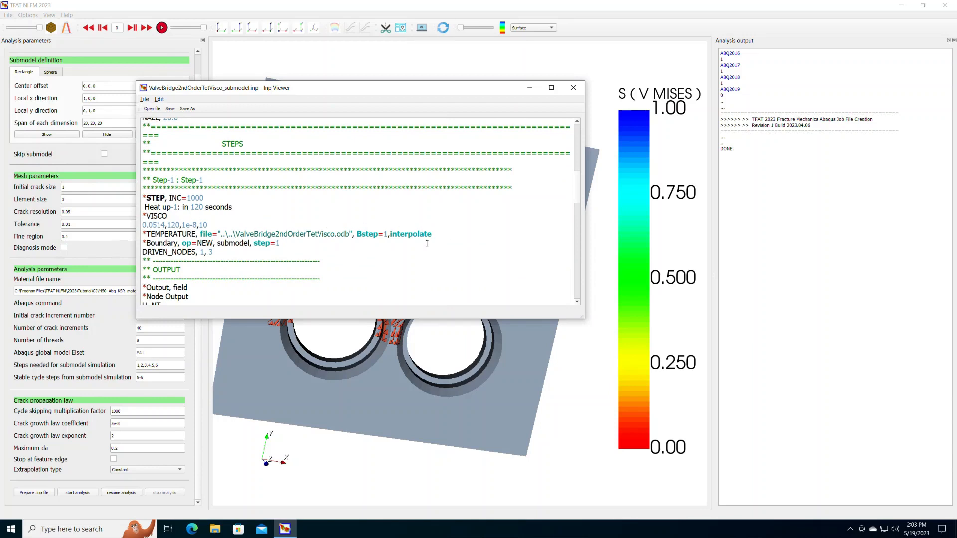
pyautogui.write(', CETOL=1e-04')
pyautogui.moveTo(168, 217); pyautogui.dragTo(223, 220)
pyautogui.hotkey('ctrl', 'c')
# - Add the copied ", CETOL=1e-04" to the *VISCO keywords of Step-2 and Step-3
pyautogui.scroll(-4, 224, 220)
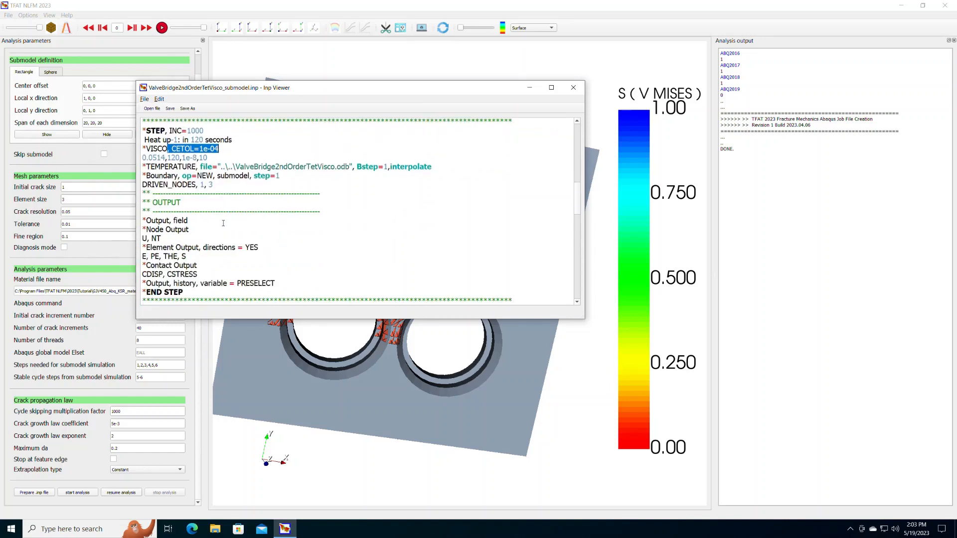
pyautogui.scroll(-2, 192, 272)
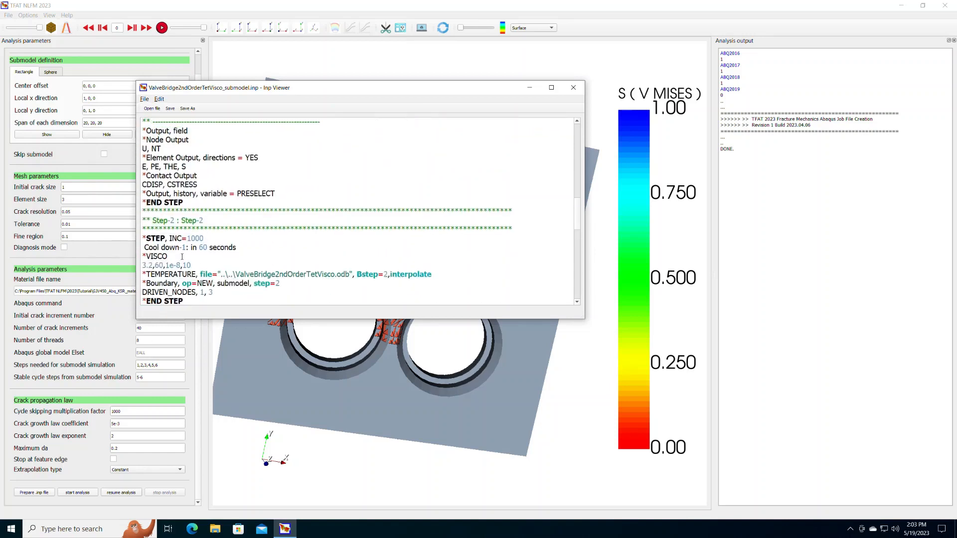
pyautogui.click(185, 258)
pyautogui.hotkey('ctrl', 'v')
pyautogui.scroll(-6, 192, 256)
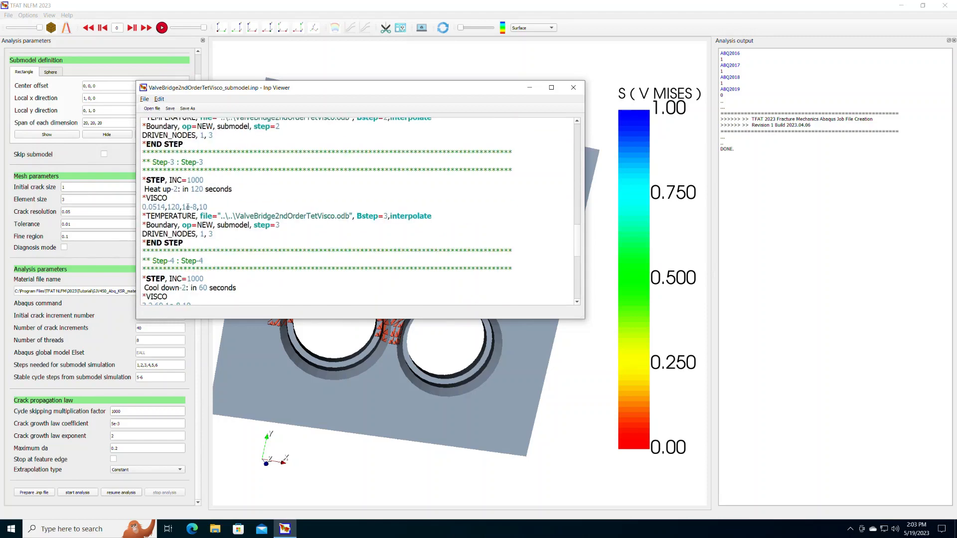
pyautogui.scroll(1, 190, 201)
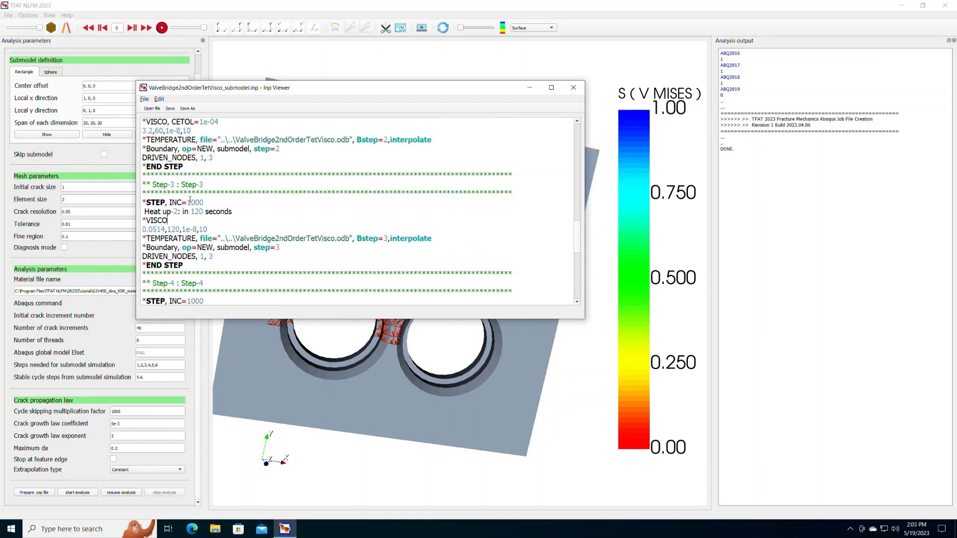
pyautogui.hotkey('ctrl', 'v')
# - Add ", CETOL=1e-04" to the *VISCO keywords of Step-4, Step-5 and Step-6
pyautogui.scroll(-2, 198, 205)
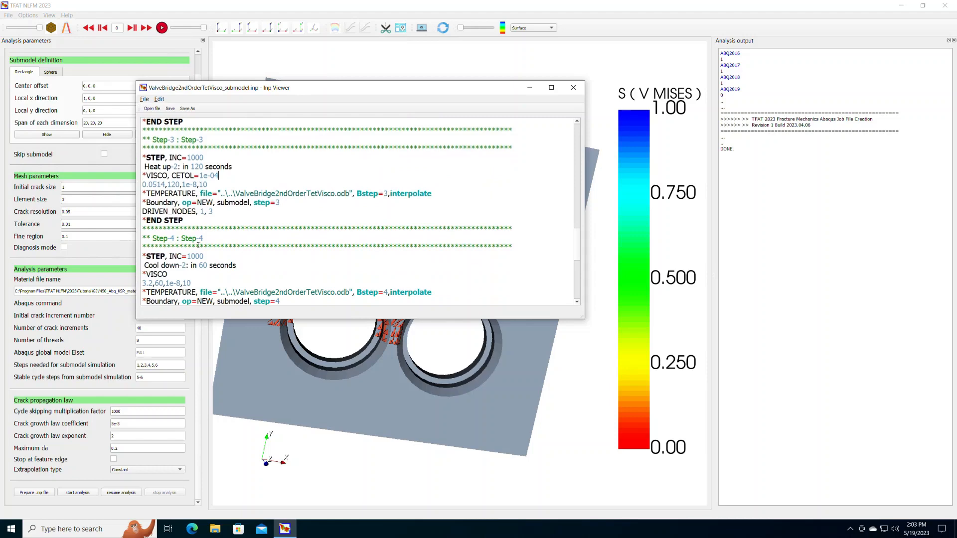
pyautogui.click(190, 276)
pyautogui.hotkey('ctrl', 'v')
pyautogui.scroll(-3, 190, 277)
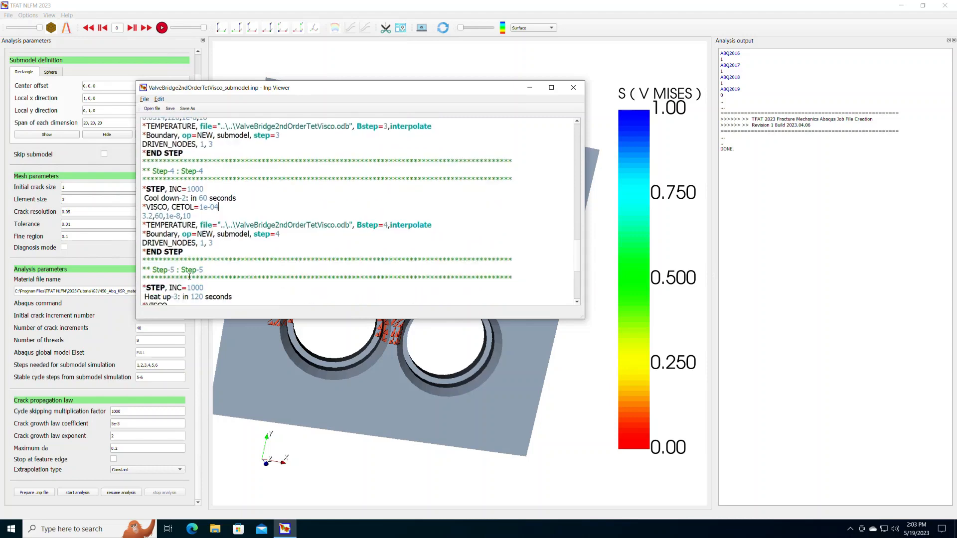
pyautogui.scroll(-2, 189, 277)
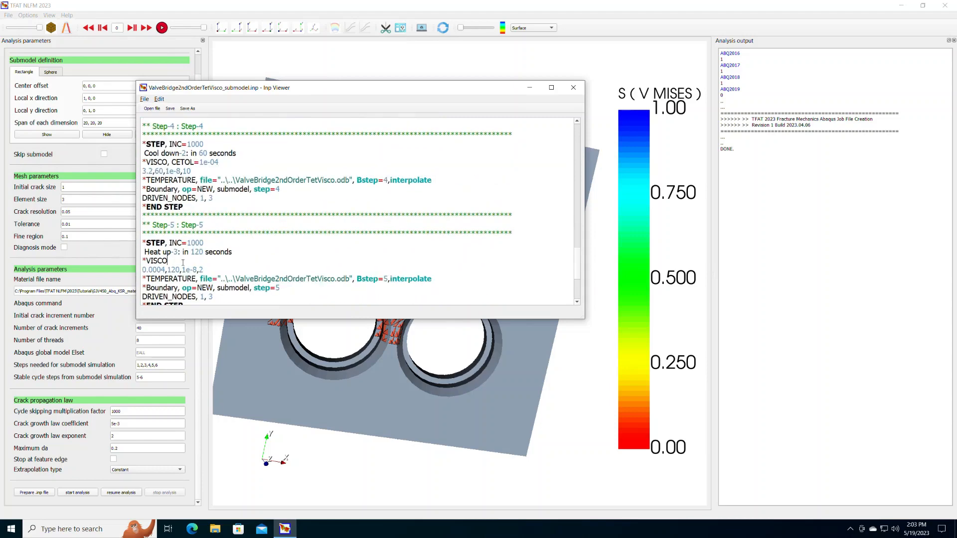
pyautogui.hotkey('ctrl', 'v')
pyautogui.scroll(-3, 182, 264)
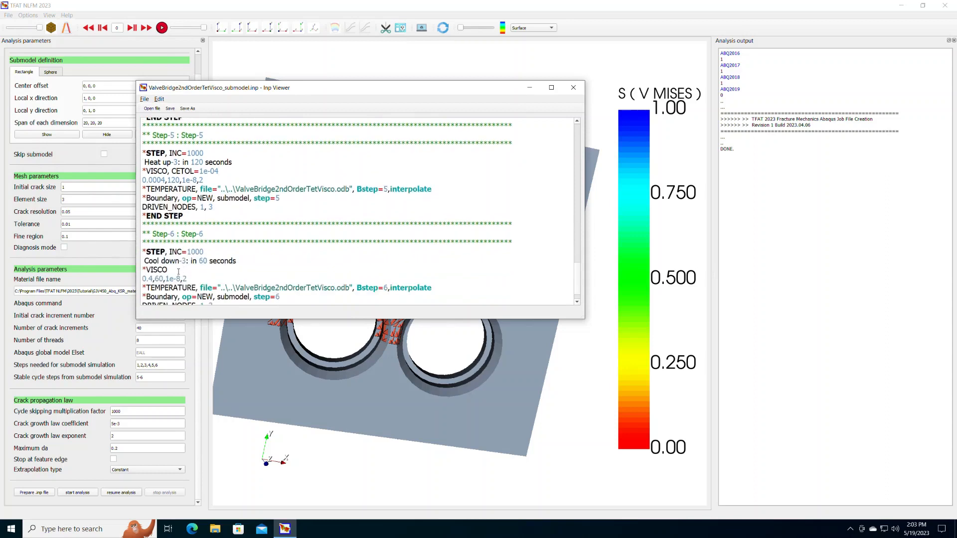
pyautogui.click(177, 271)
pyautogui.hotkey('ctrl', 'v')
# - Save and close the edited submodel input file, and start the crack propagation analysis
pyautogui.click(171, 108)
pyautogui.click(573, 88)
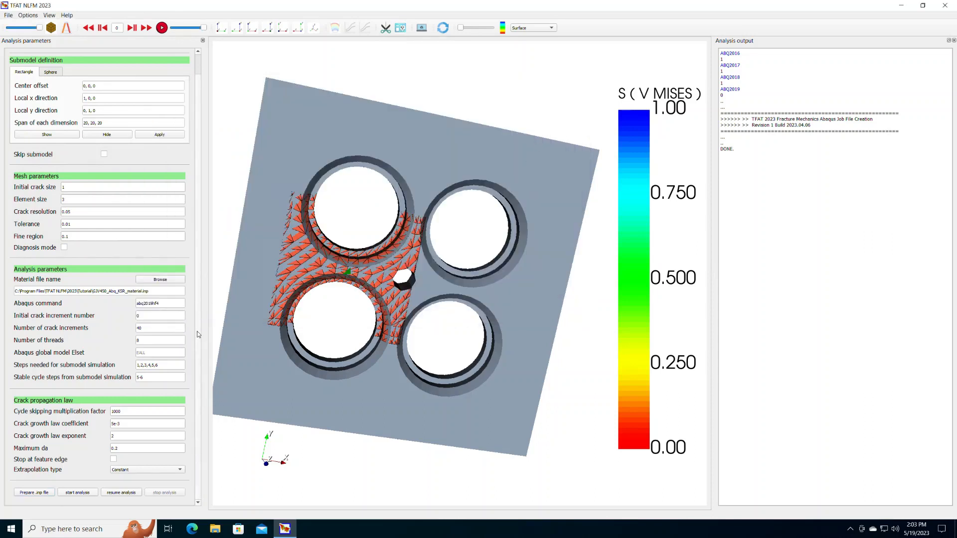
pyautogui.click(77, 493)
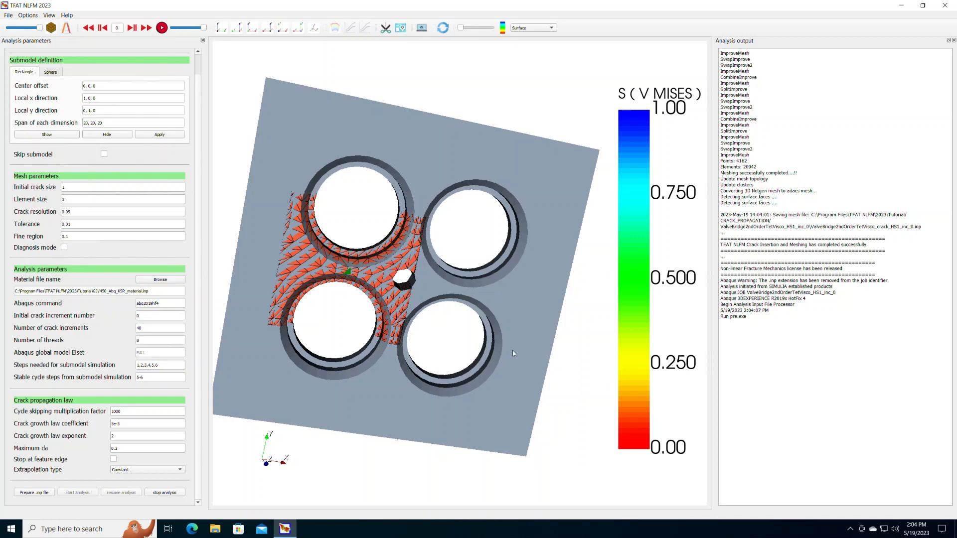
pyautogui.moveTo(592, 378); pyautogui.dragTo(598, 368)
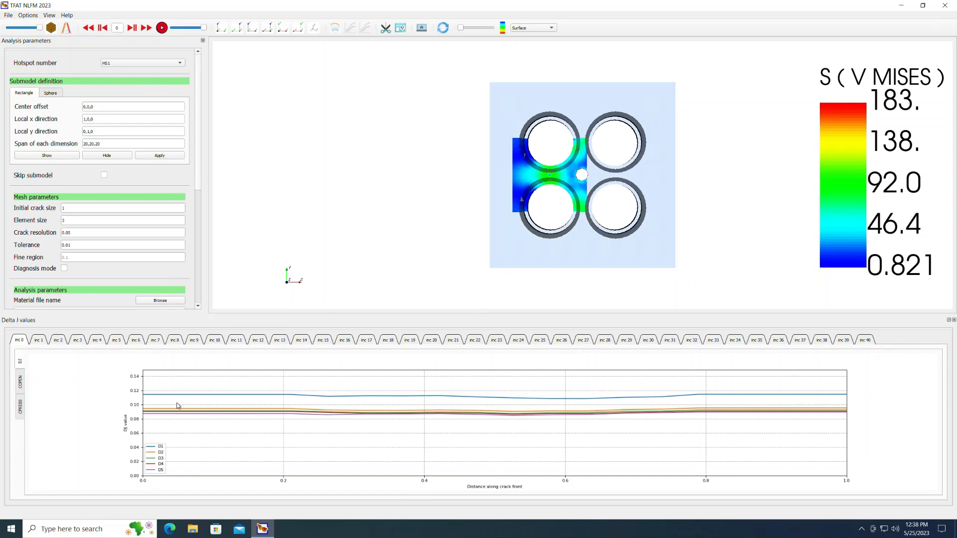
# - Compare the Delta J curves along the crack front for crack increments 2, 3, 1 and 0
pyautogui.click(58, 341)
pyautogui.click(78, 340)
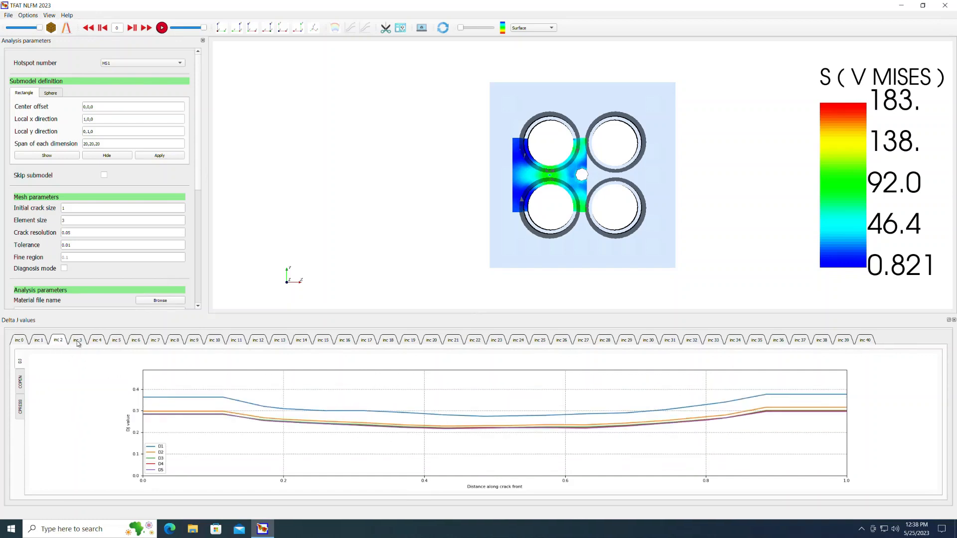
pyautogui.click(38, 341)
pyautogui.click(19, 340)
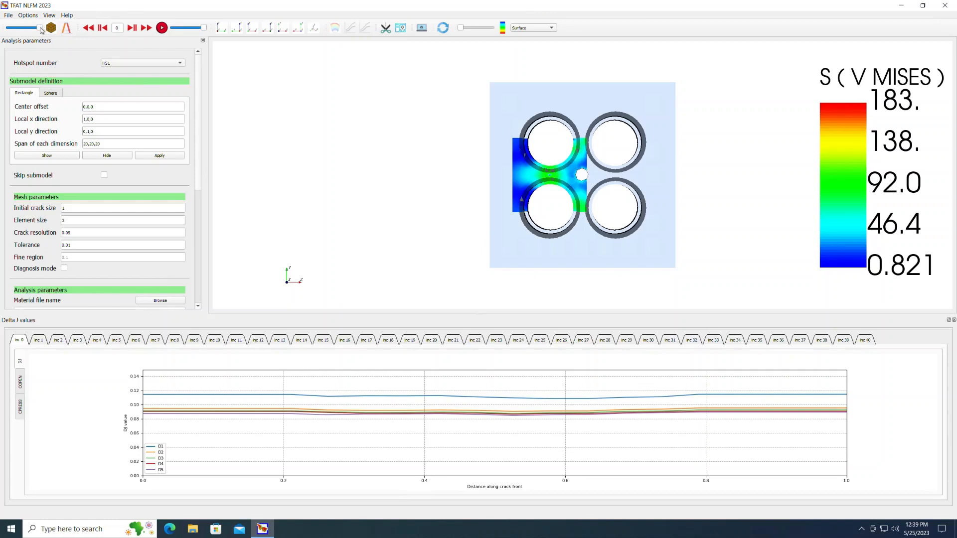
# - Make the global model fully transparent and view the submodel's stress contour at an angle
pyautogui.moveTo(40, 28); pyautogui.dragTo(4, 30)
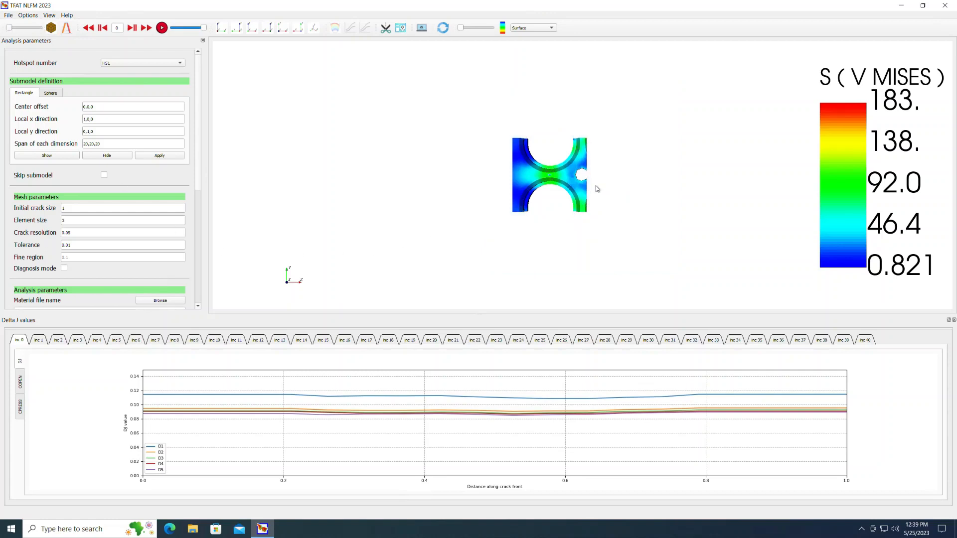
pyautogui.scroll(8, 598, 189)
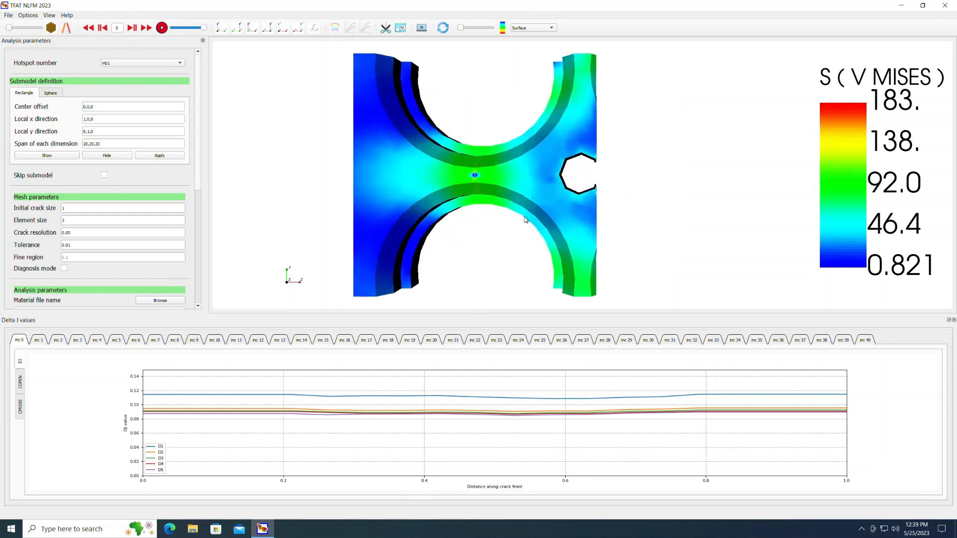
pyautogui.moveTo(525, 219); pyautogui.dragTo(547, 256)
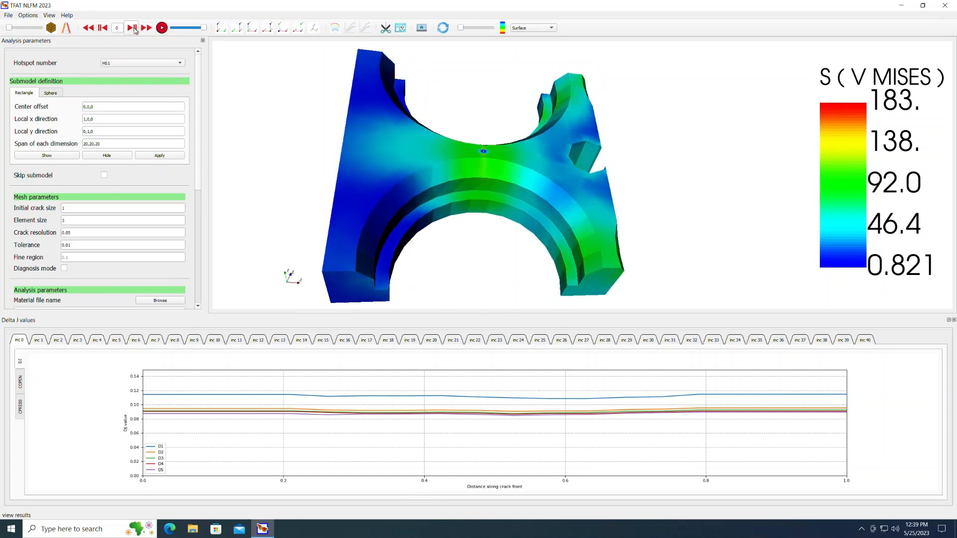
# - Step through the stress results up to crack increment 7, return to increment 0 and play the crack growth animation
pyautogui.click(133, 28)
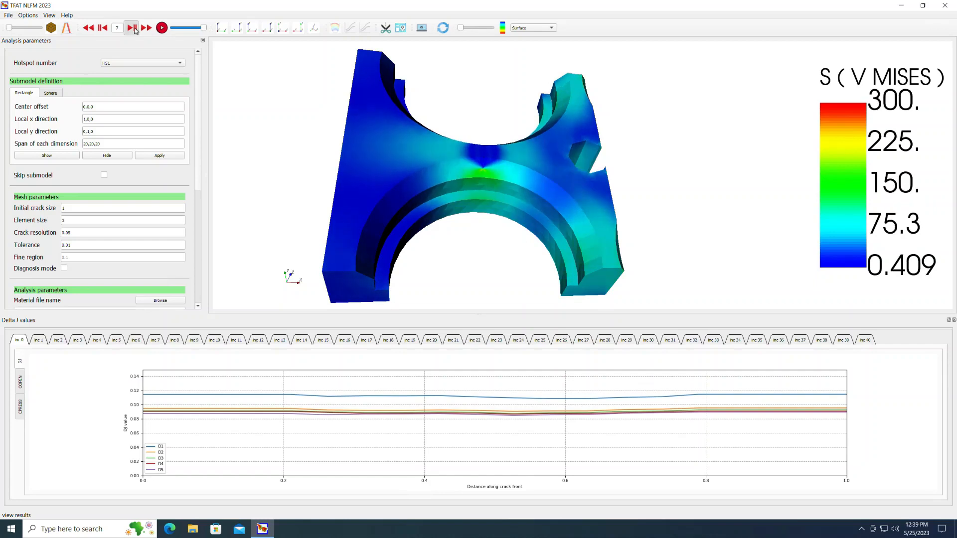
pyautogui.click(104, 28)
pyautogui.click(103, 27)
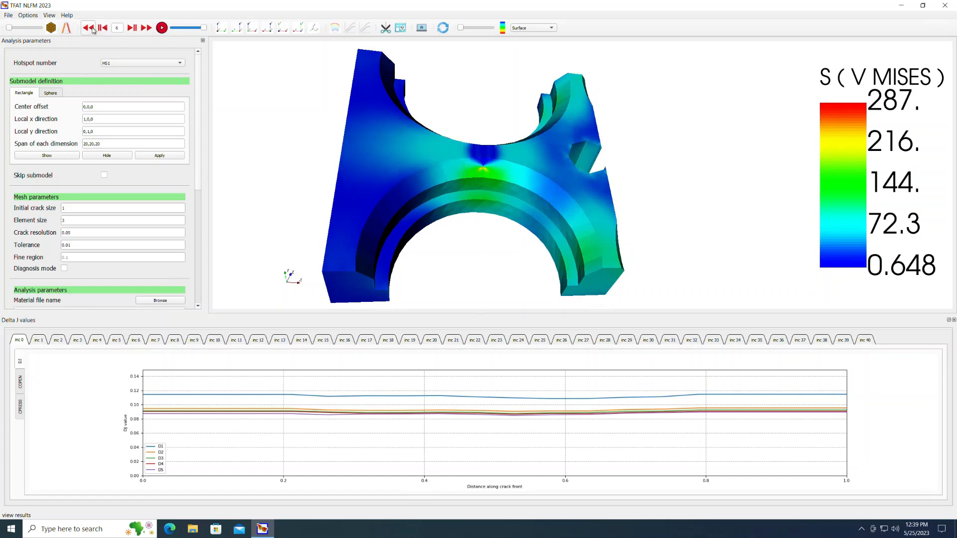
pyautogui.click(89, 28)
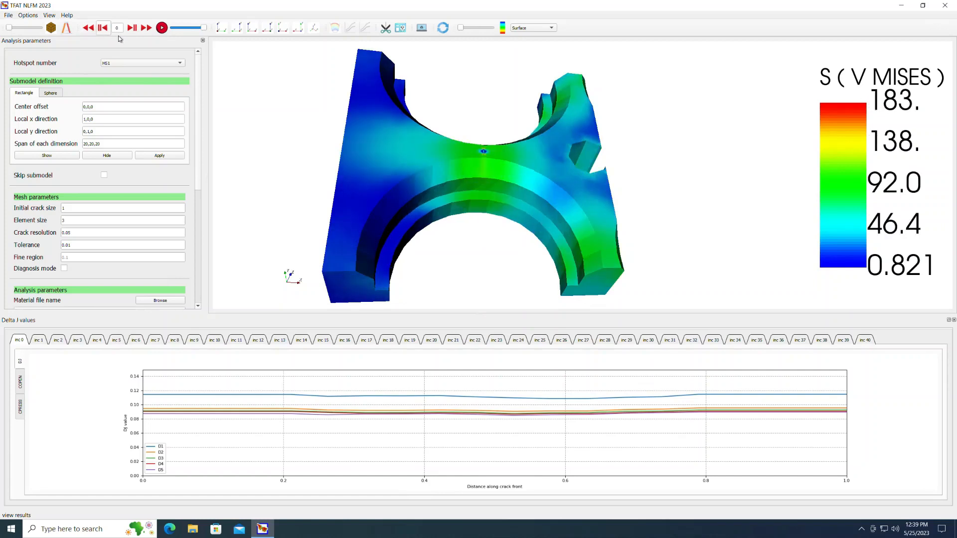
pyautogui.click(162, 30)
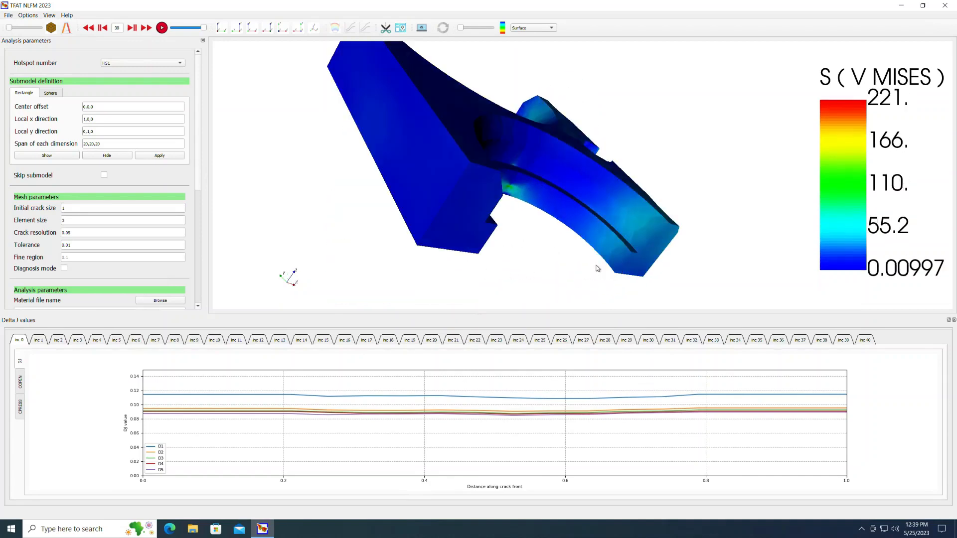
# - Display the crack fronts coloured by cycles, with the submodel viewed on the Y-Z plane
pyautogui.click(230, 31)
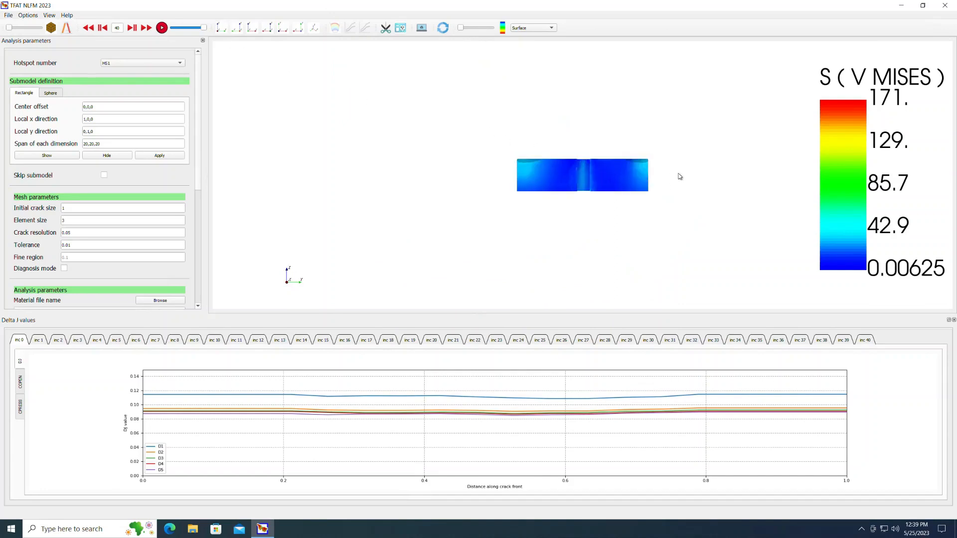
pyautogui.scroll(5, 680, 176)
pyautogui.scroll(2, 792, 158)
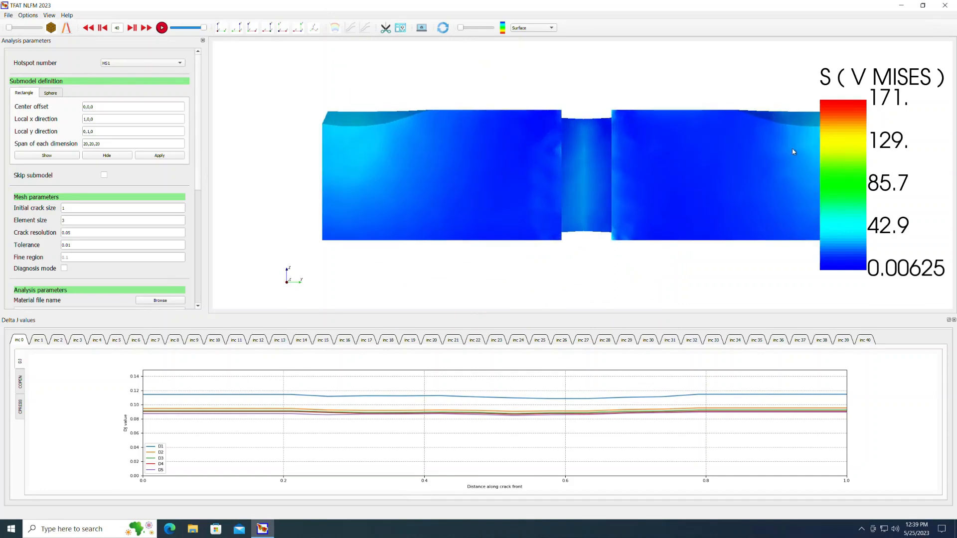
pyautogui.moveTo(726, 89); pyautogui.dragTo(649, 95, button='middle')
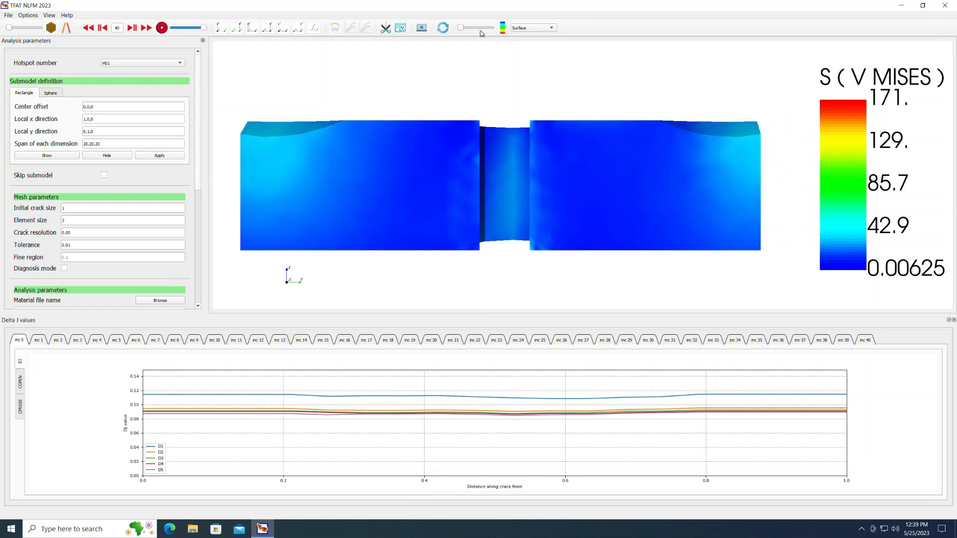
pyautogui.click(335, 27)
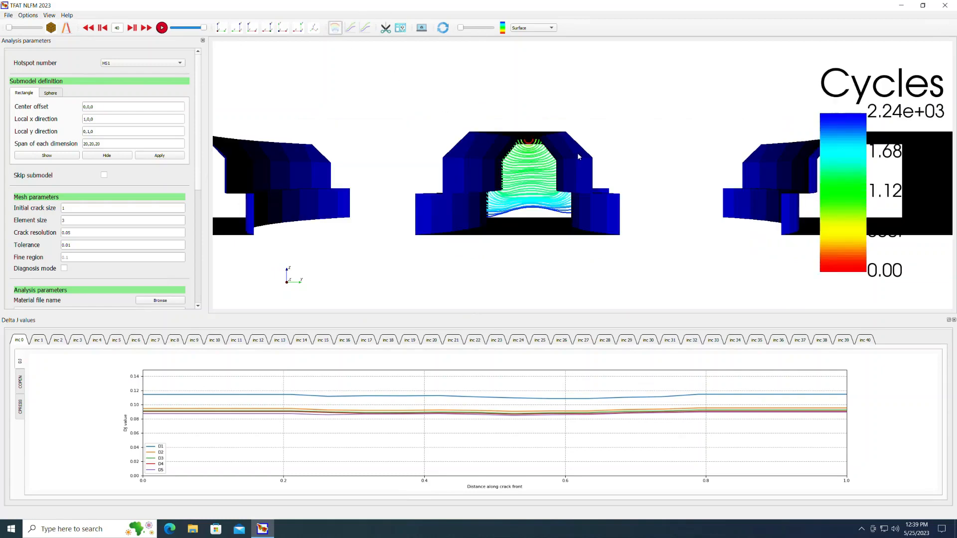
# - Plot the da/dN curve and examine it beside the matching points on the crack fronts coloured by cycles
pyautogui.scroll(3, 548, 159)
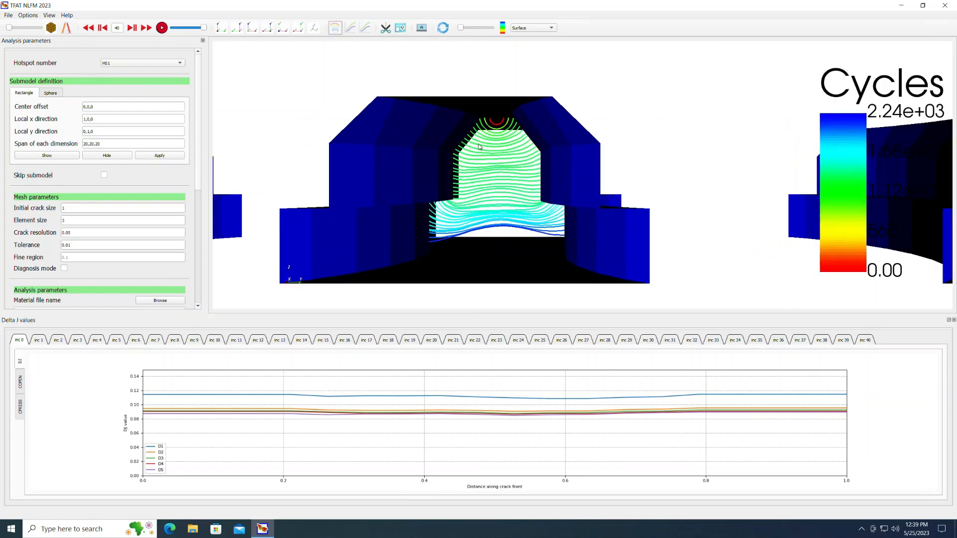
pyautogui.scroll(2, 483, 146)
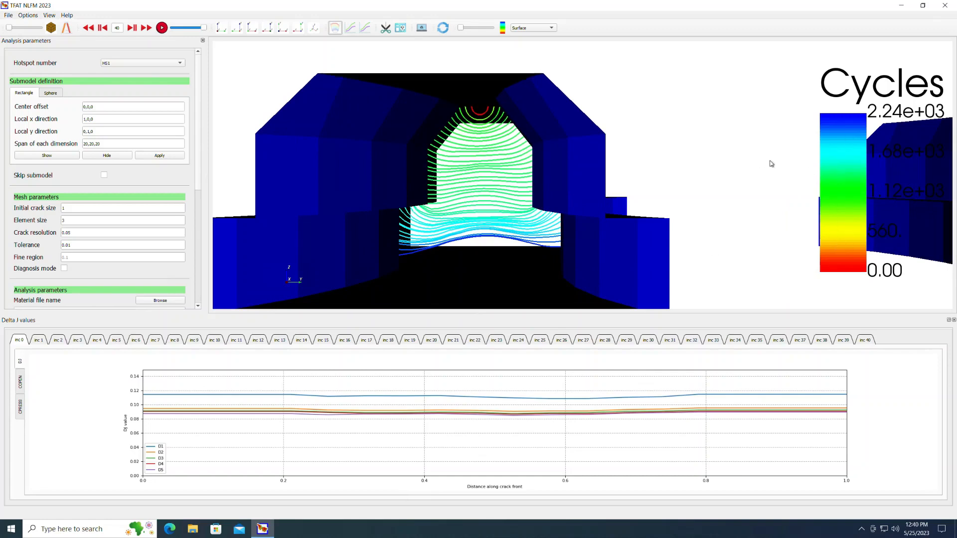
pyautogui.moveTo(782, 162); pyautogui.dragTo(954, 175, button='middle')
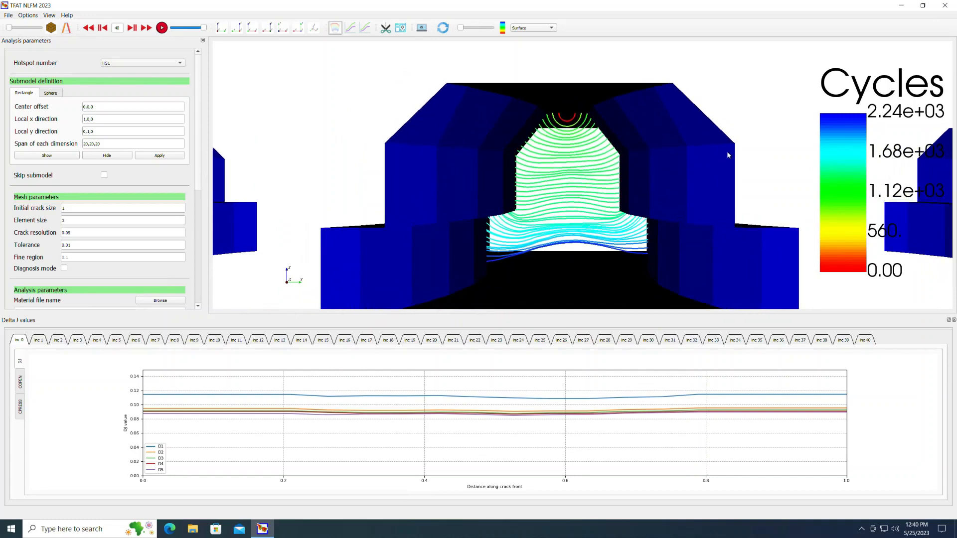
pyautogui.moveTo(728, 152); pyautogui.dragTo(772, 154, button='middle')
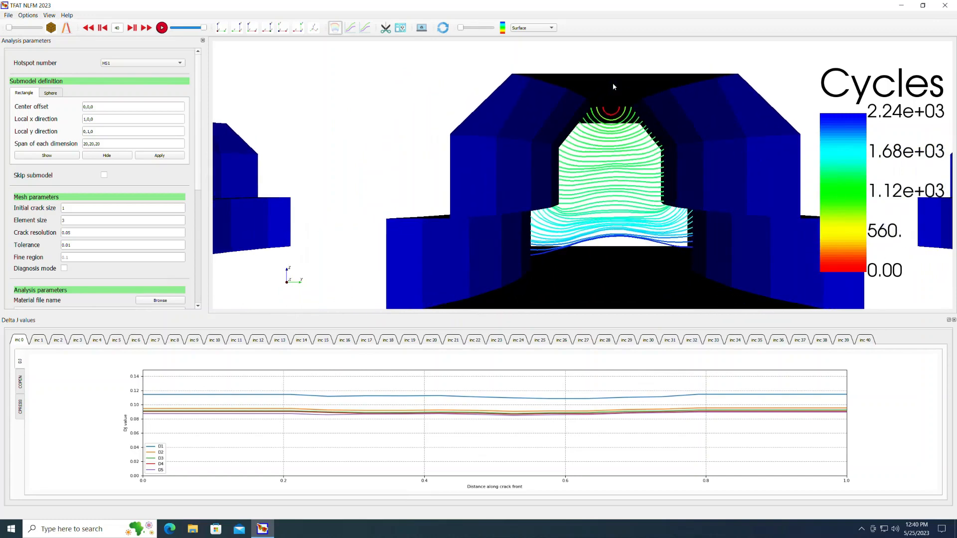
pyautogui.click(350, 29)
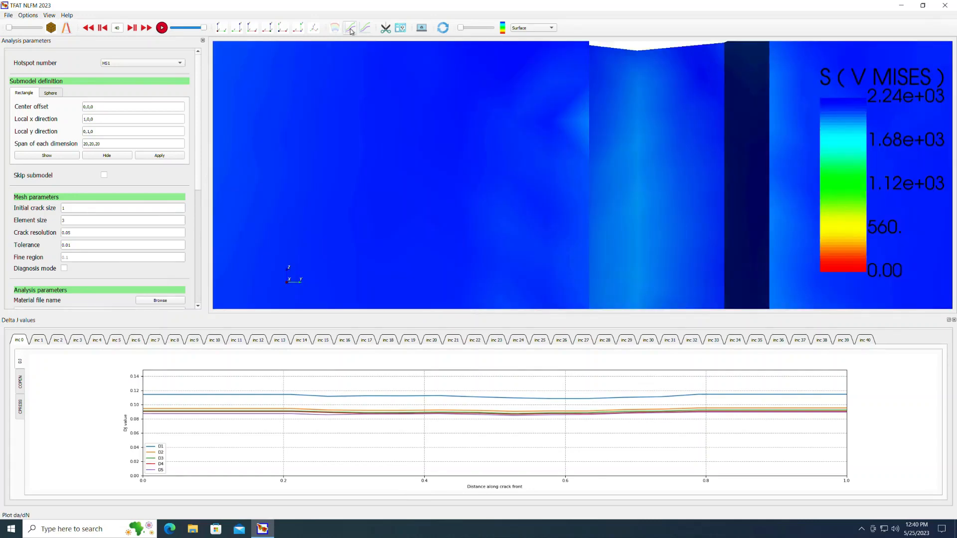
pyautogui.click(351, 29)
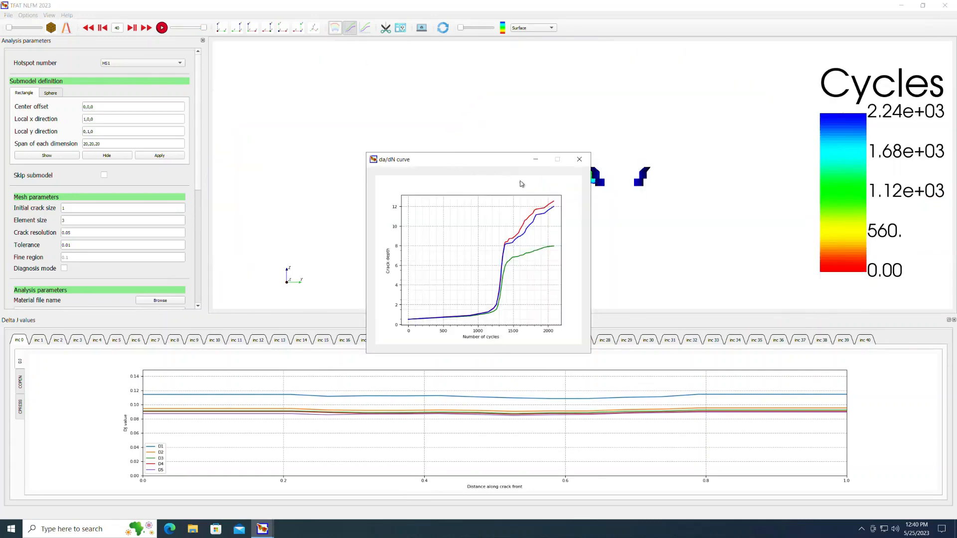
pyautogui.scroll(5, 613, 173)
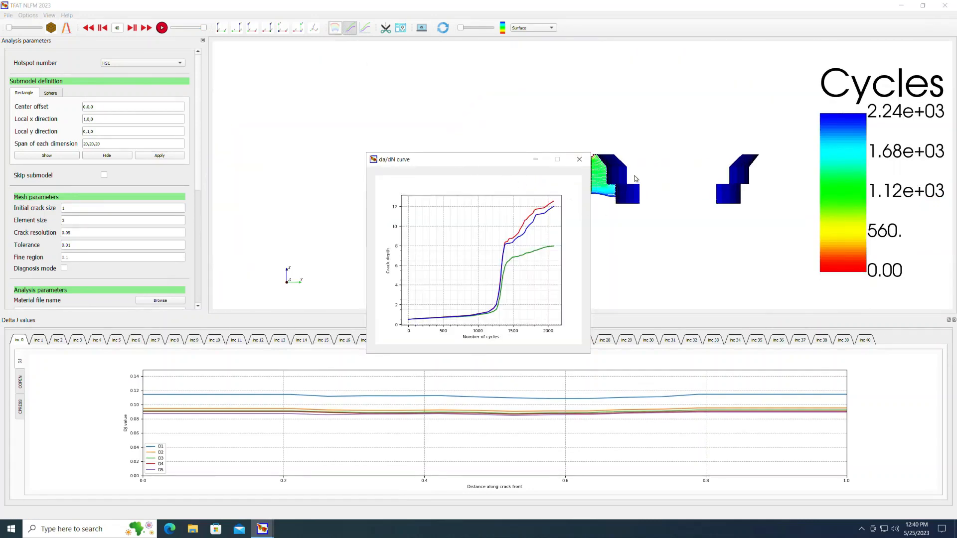
pyautogui.scroll(1, 618, 174)
pyautogui.moveTo(453, 161); pyautogui.dragTo(250, 97)
pyautogui.scroll(2, 614, 198)
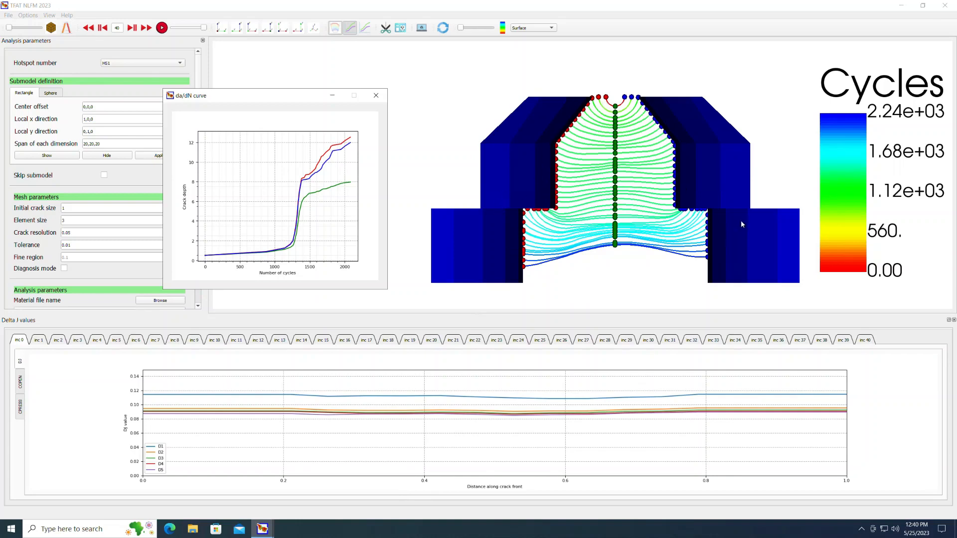
pyautogui.click(376, 92)
# - Plot the dJ/dN curve for examination beside the crack fronts and return to the submodel's stress contour
pyautogui.click(366, 27)
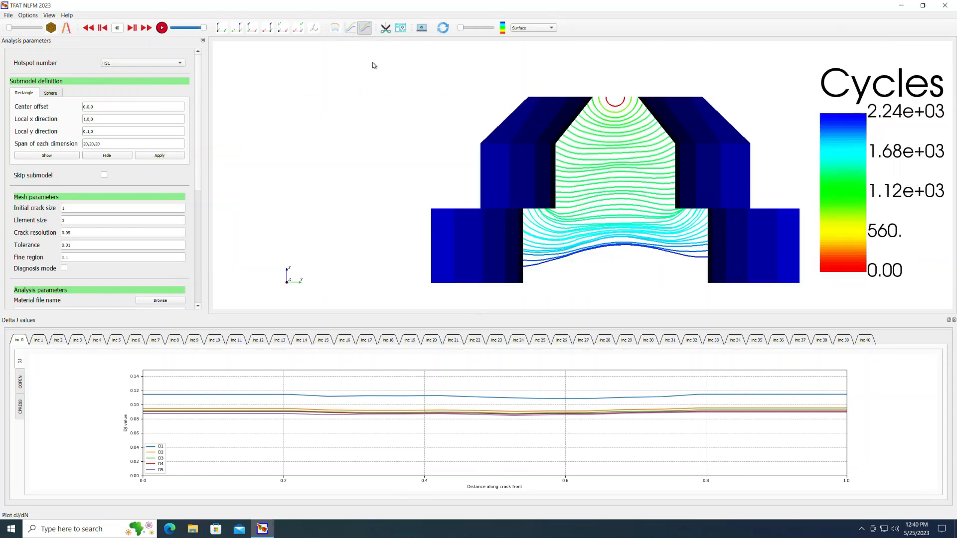
pyautogui.moveTo(508, 159); pyautogui.dragTo(299, 101)
pyautogui.scroll(5, 715, 158)
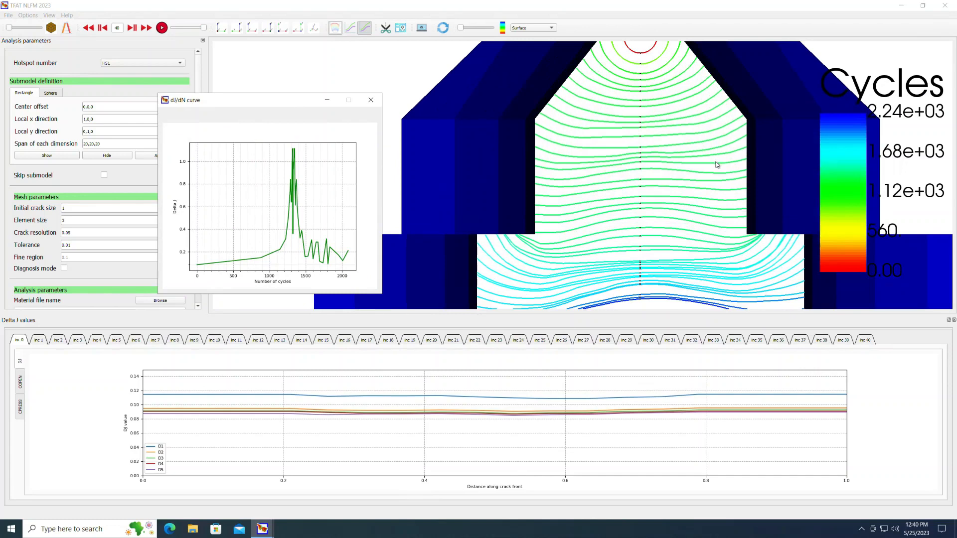
pyautogui.scroll(-2, 716, 165)
pyautogui.moveTo(285, 107); pyautogui.dragTo(326, 110)
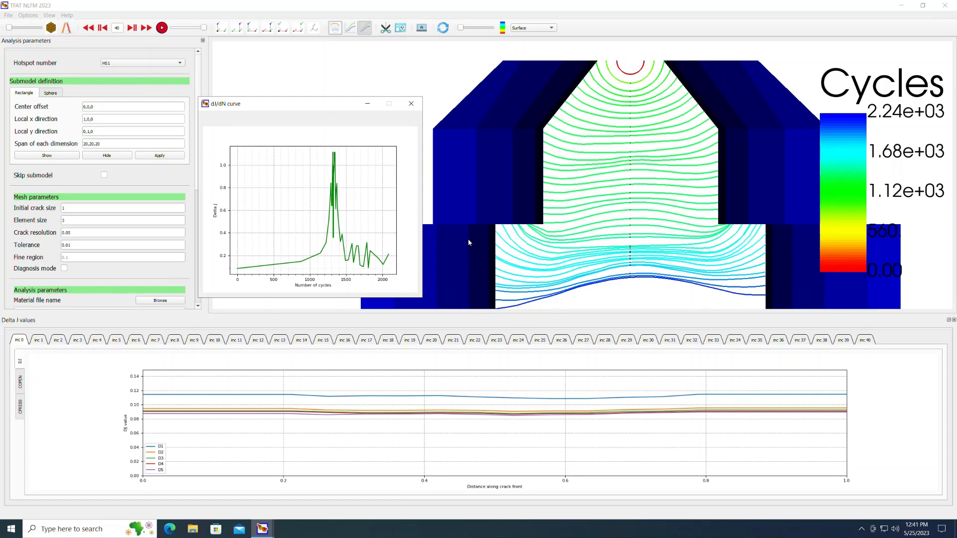
pyautogui.click(411, 105)
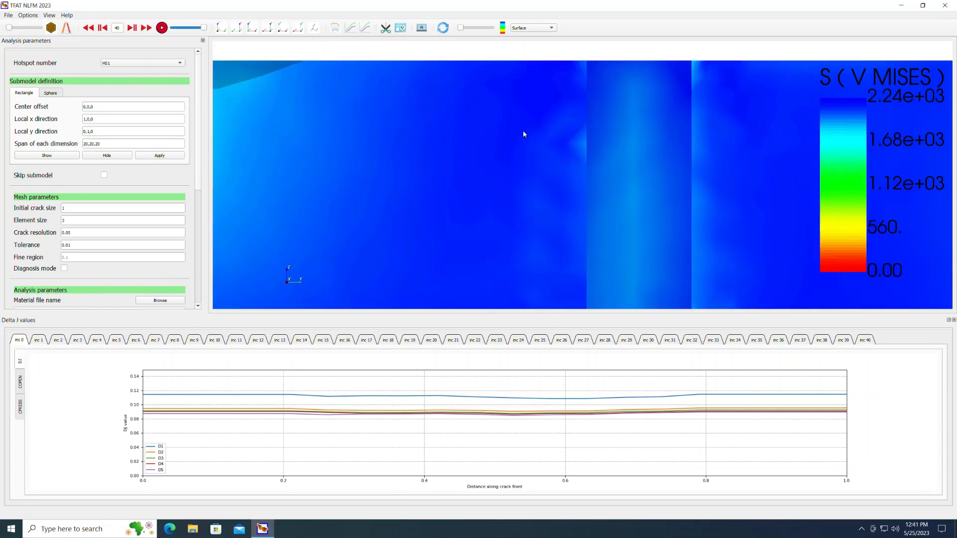
pyautogui.scroll(-4, 523, 132)
pyautogui.scroll(-1, 522, 133)
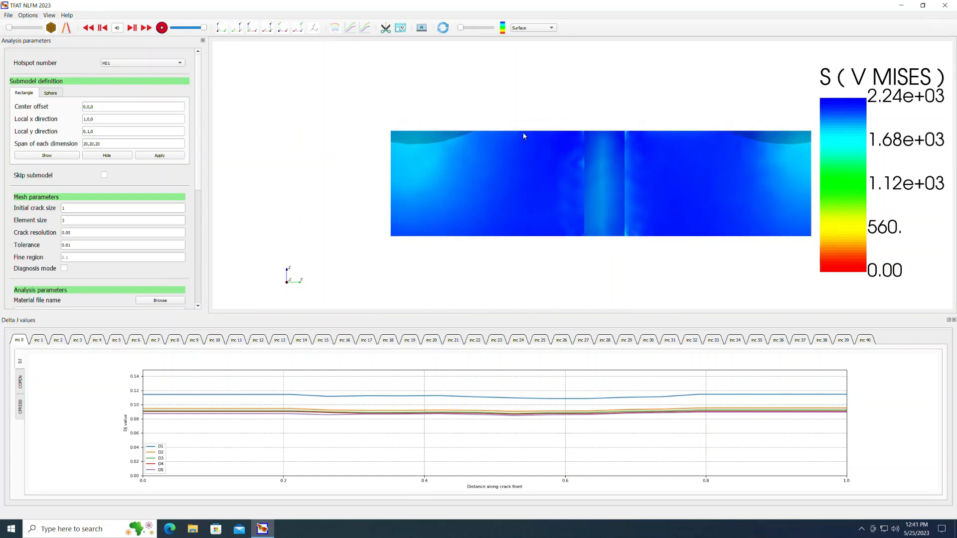